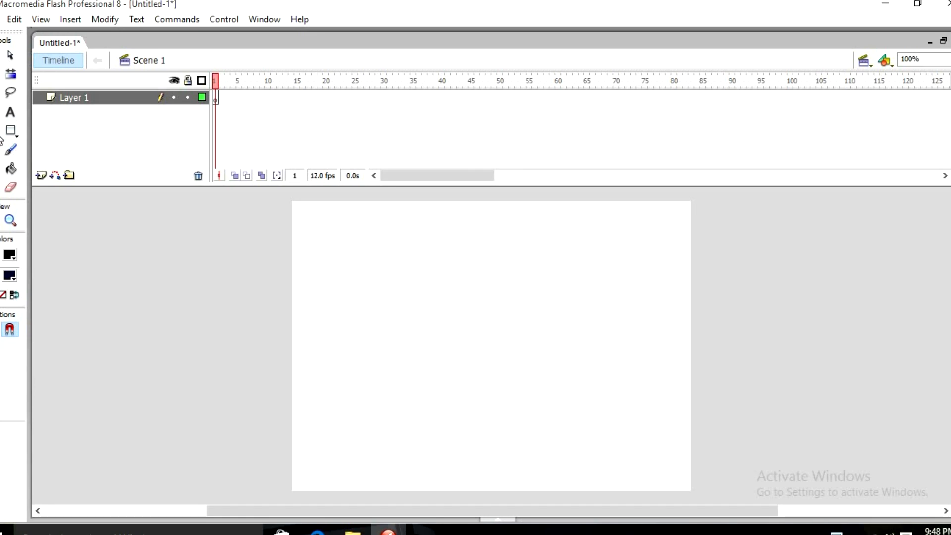
# Draw a dark navy oval in the stage's upper-left area on frame 1, and insert a blank keyframe at frame 30
pyautogui.moveTo(320, 240); pyautogui.dragTo(375, 331)
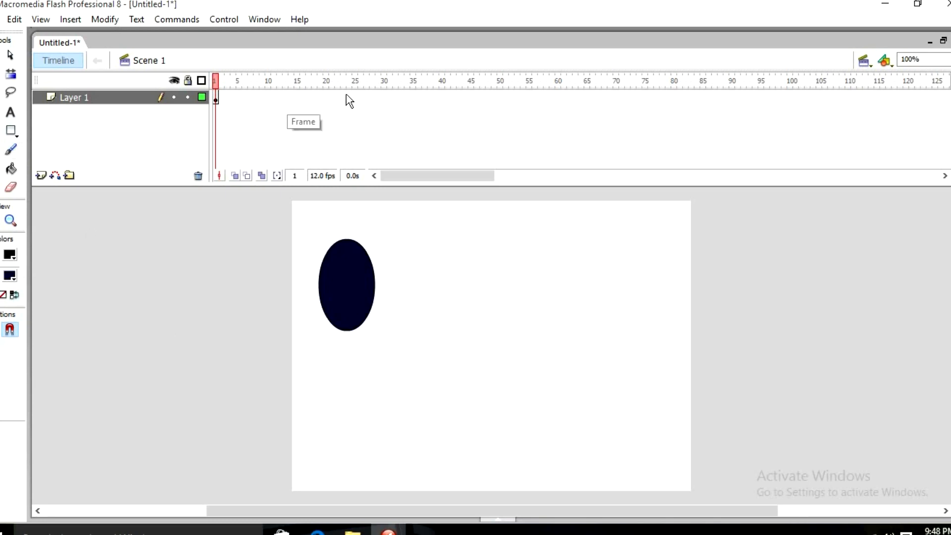
pyautogui.click(384, 97)
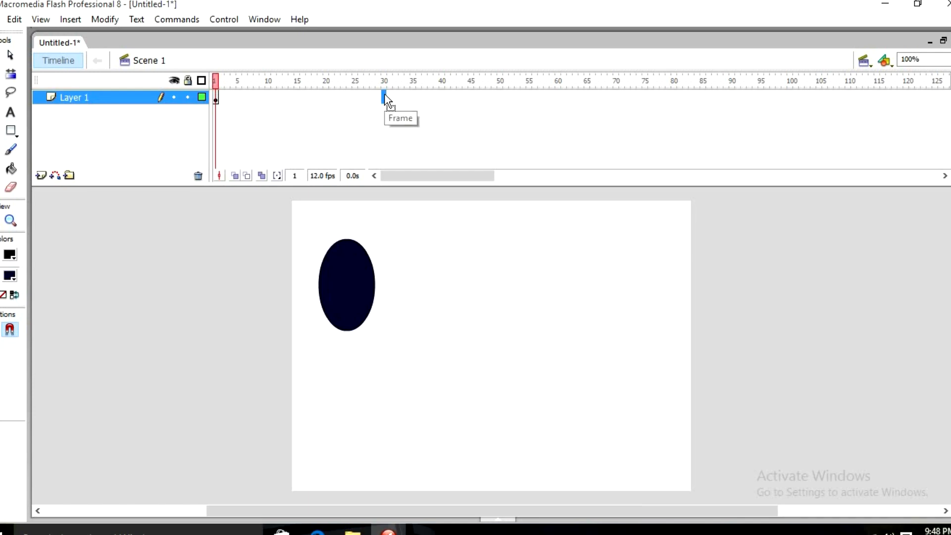
pyautogui.press('F7')
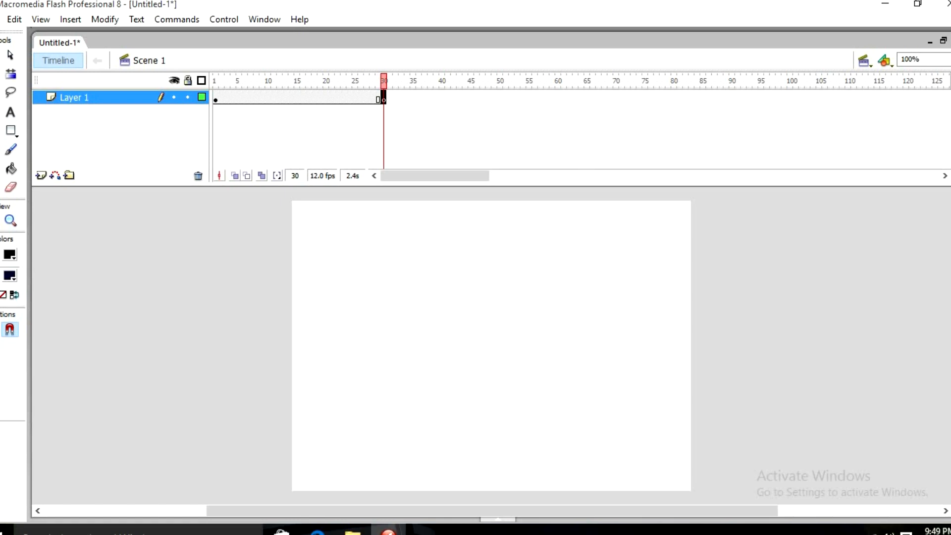
# Draw a rectangle with the rainbow gradient fill in the stage's upper-right corner on frame 30
pyautogui.click(11, 131)
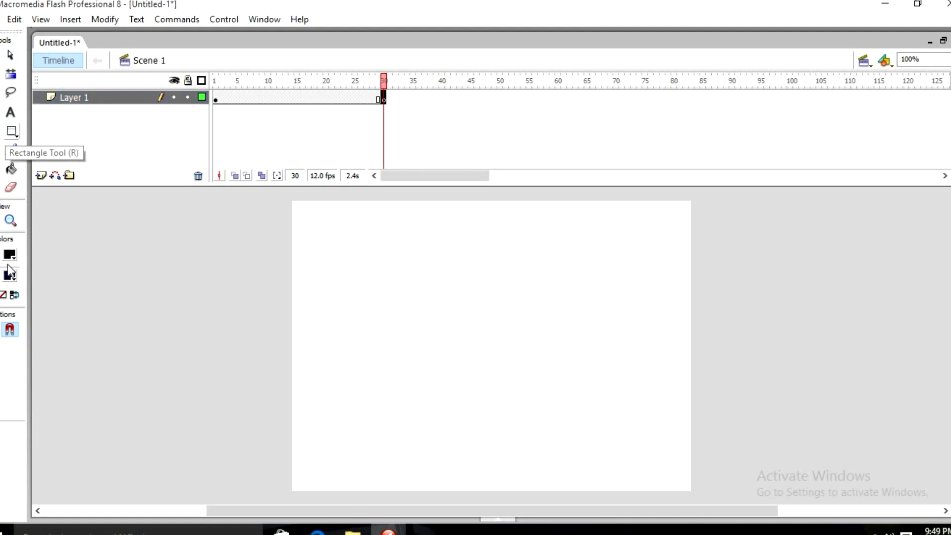
pyautogui.click(10, 279)
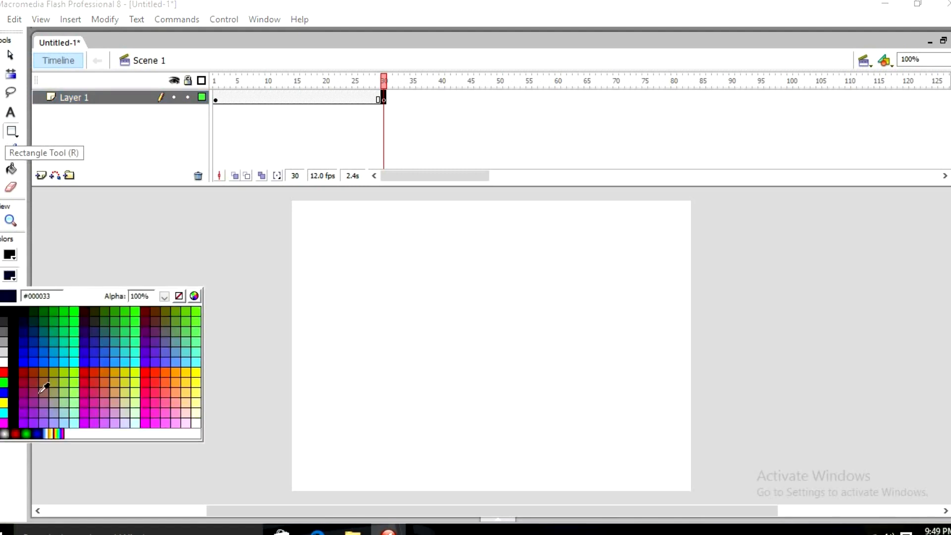
pyautogui.click(61, 430)
pyautogui.moveTo(617, 225); pyautogui.dragTo(681, 308)
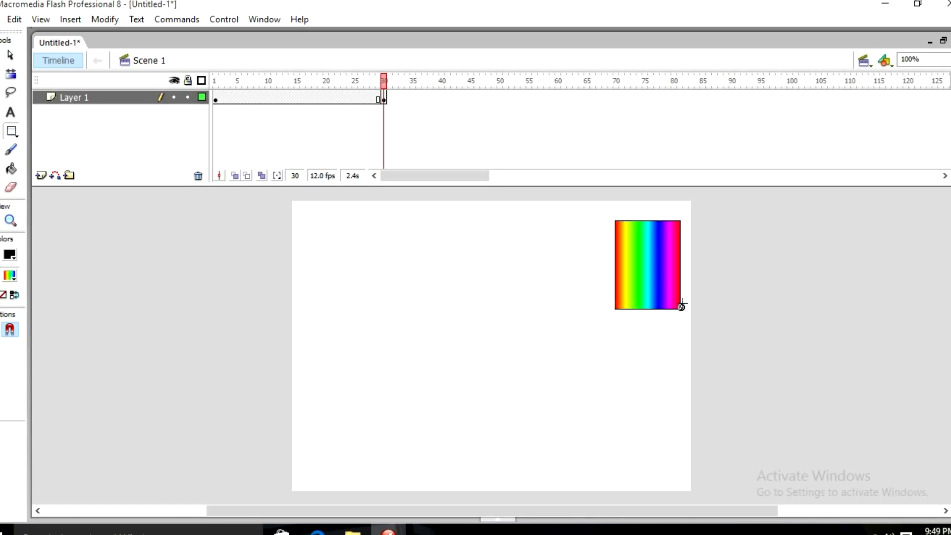
# Insert a blank keyframe at frame 60 and switch the shape tool to the PolyStar Tool
pyautogui.click(558, 99)
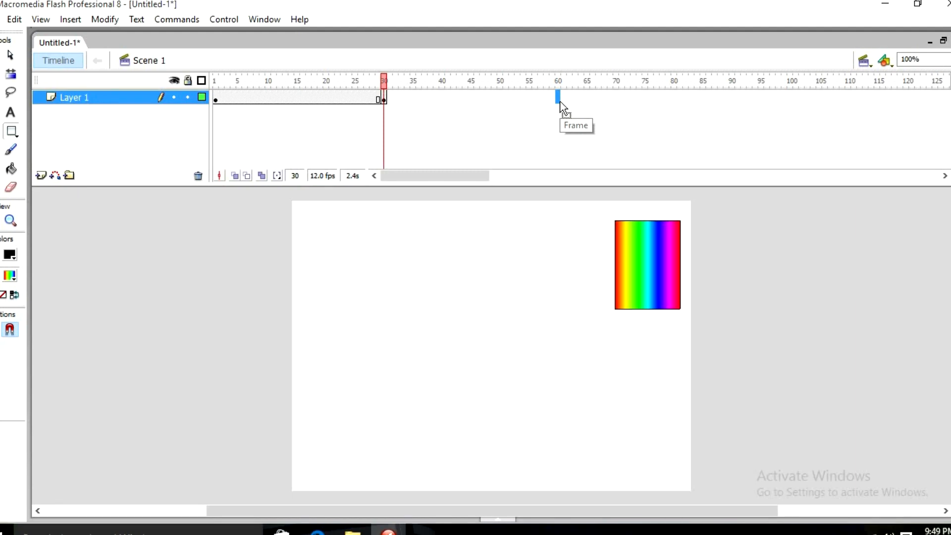
pyautogui.press('F7')
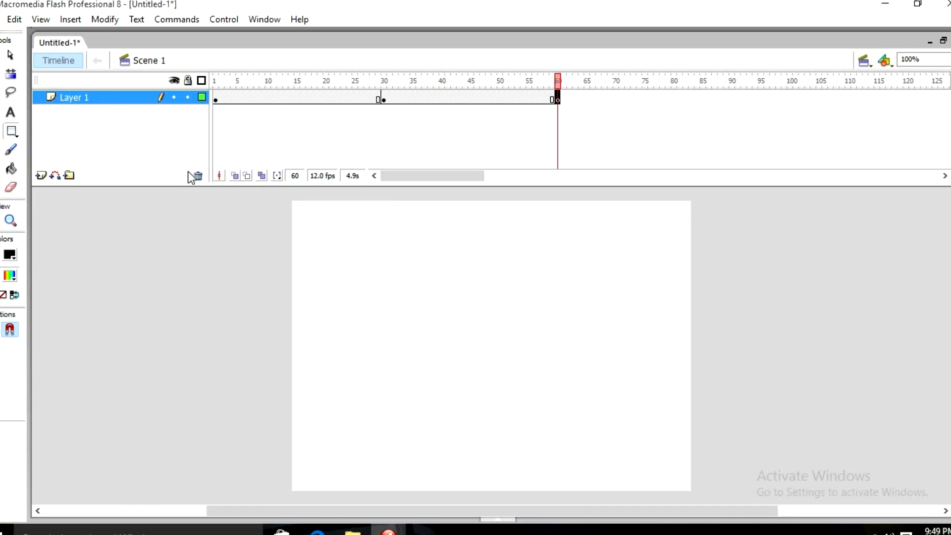
pyautogui.click(18, 142)
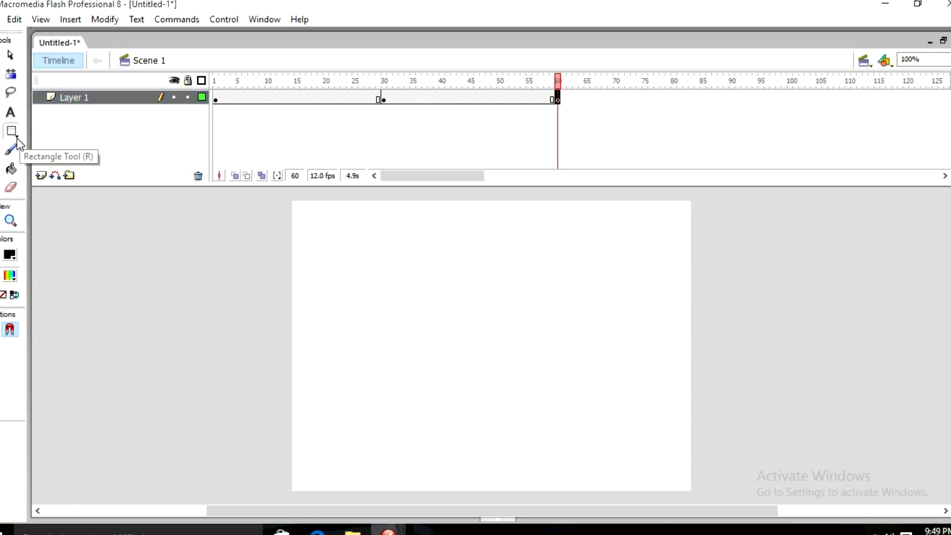
pyautogui.click(18, 143)
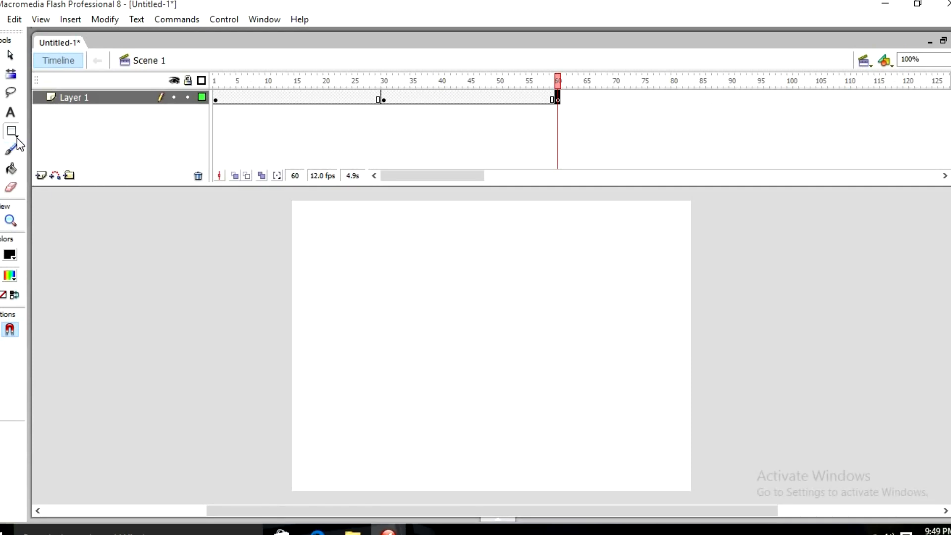
pyautogui.click(18, 142)
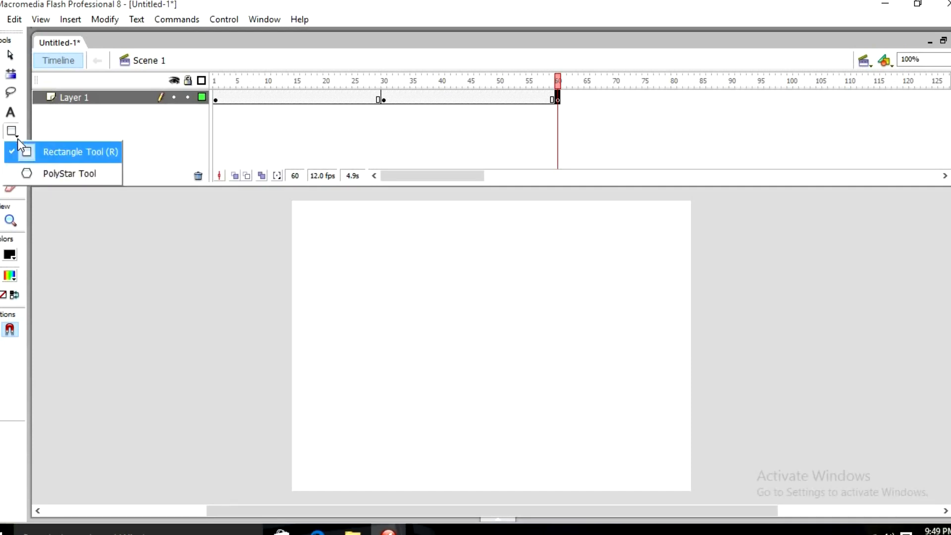
pyautogui.click(18, 141)
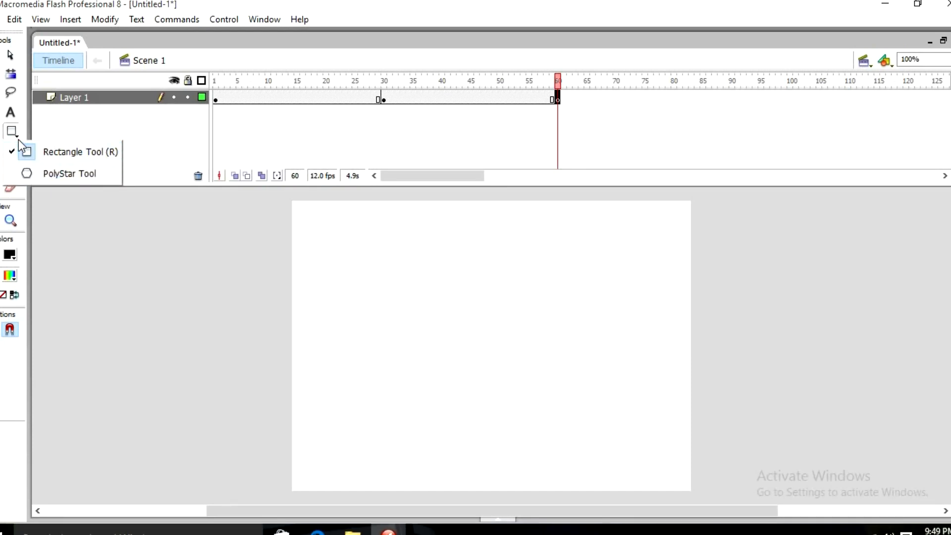
pyautogui.click(46, 178)
pyautogui.click(43, 176)
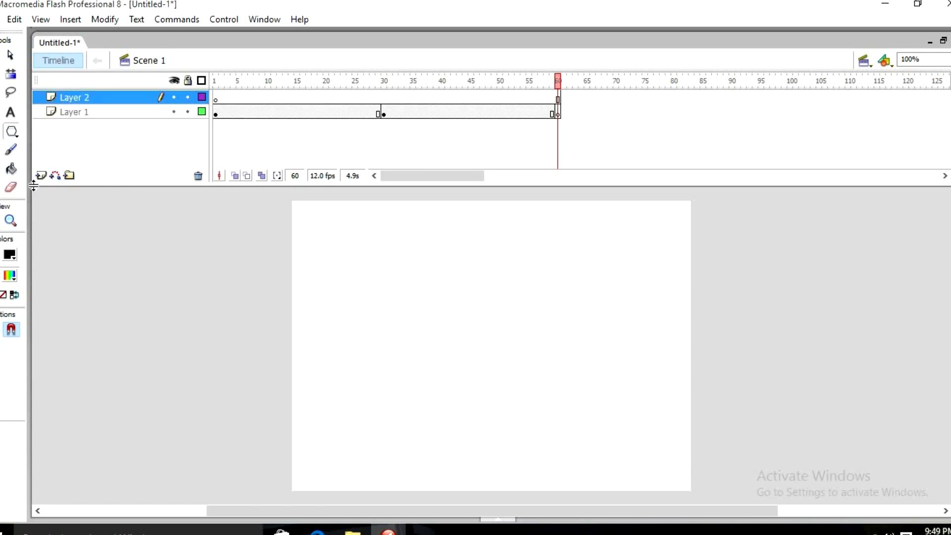
pyautogui.rightClick(100, 100)
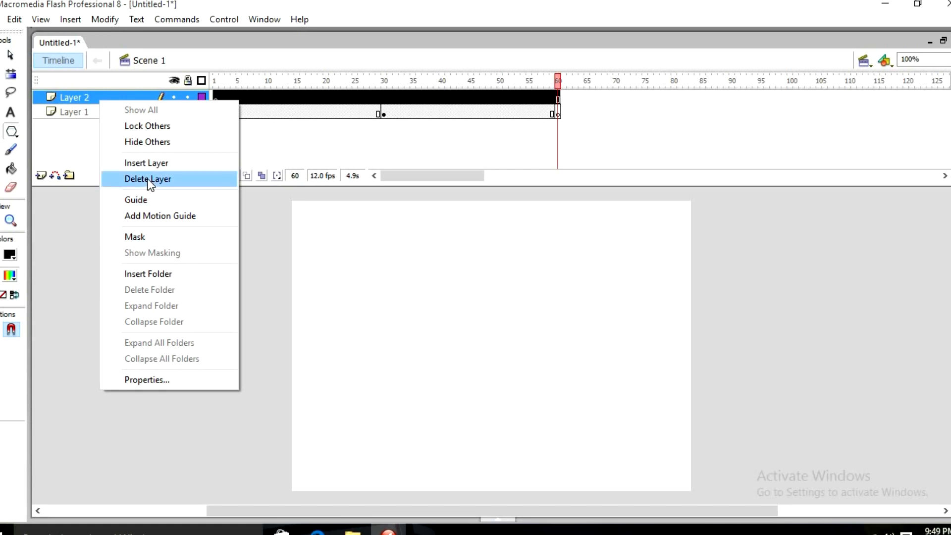
pyautogui.click(147, 178)
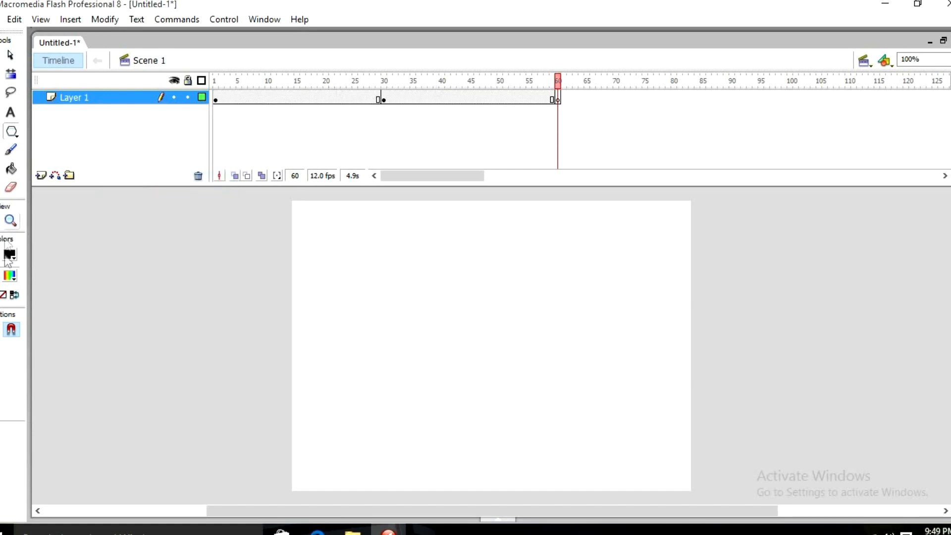
# Draw a red-filled pentagon near the stage's lower-left corner on frame 60 and move it fully onto the stage
pyautogui.click(9, 276)
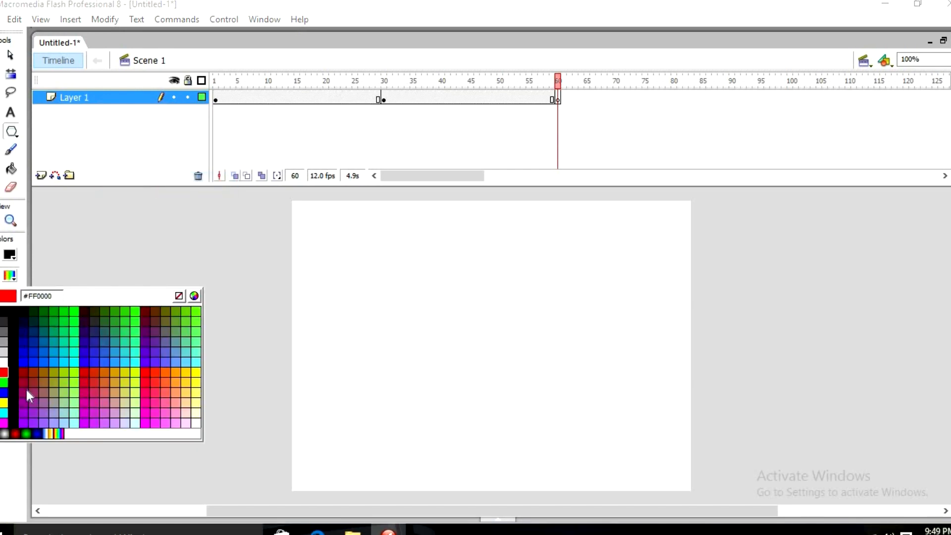
pyautogui.click(4, 372)
pyautogui.moveTo(320, 462); pyautogui.dragTo(353, 468)
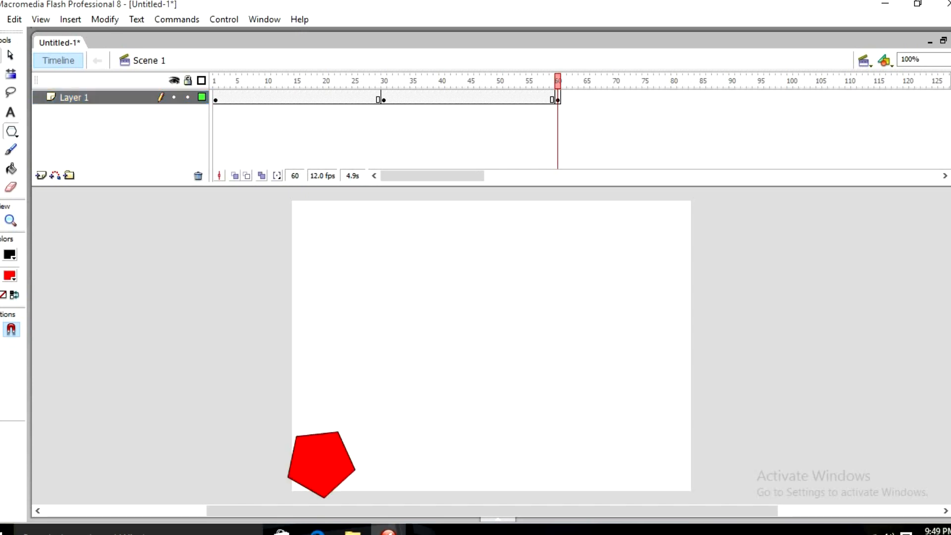
pyautogui.click(10, 54)
pyautogui.moveTo(241, 399); pyautogui.dragTo(374, 505)
pyautogui.moveTo(335, 468); pyautogui.dragTo(360, 451)
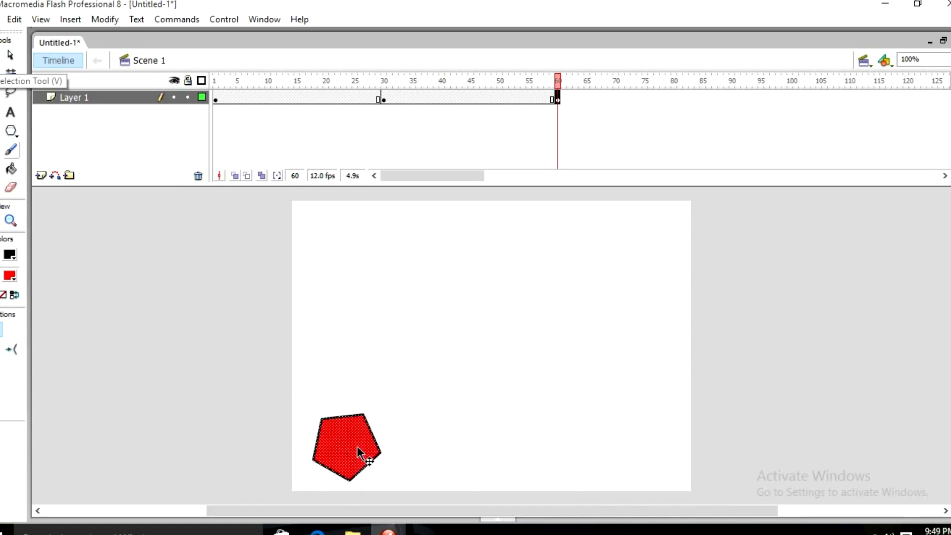
# Insert a blank keyframe at frame 90 and paint a dark blue letter F with the Brush Tool on the stage's left half
pyautogui.click(733, 100)
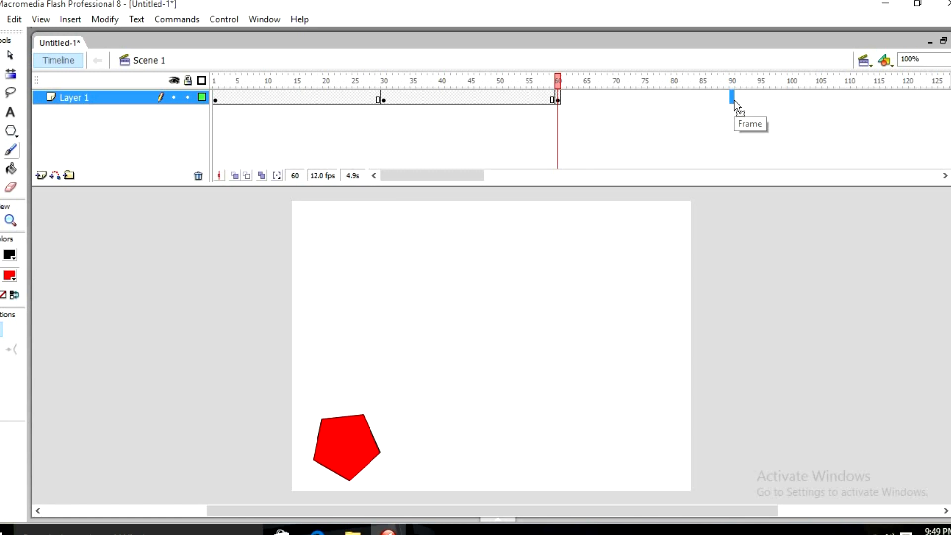
pyautogui.press('F7')
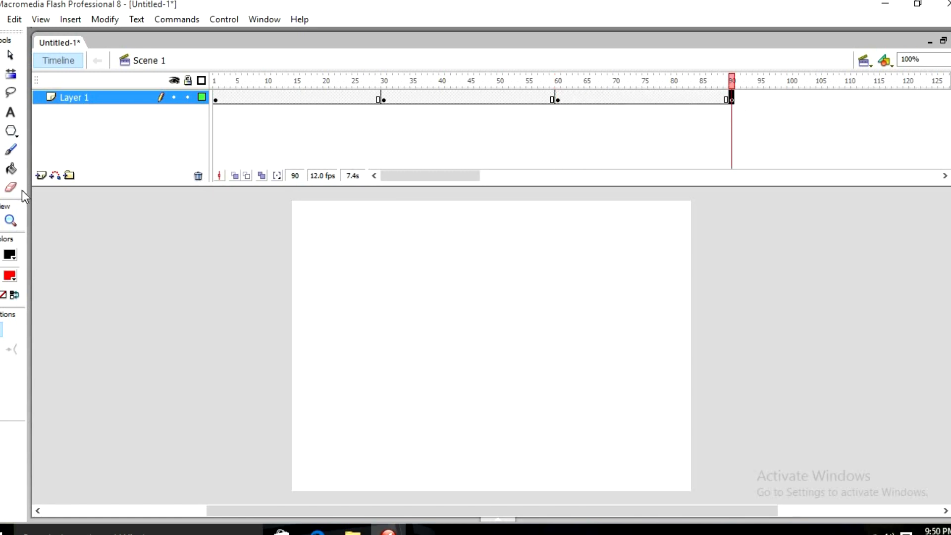
pyautogui.click(11, 150)
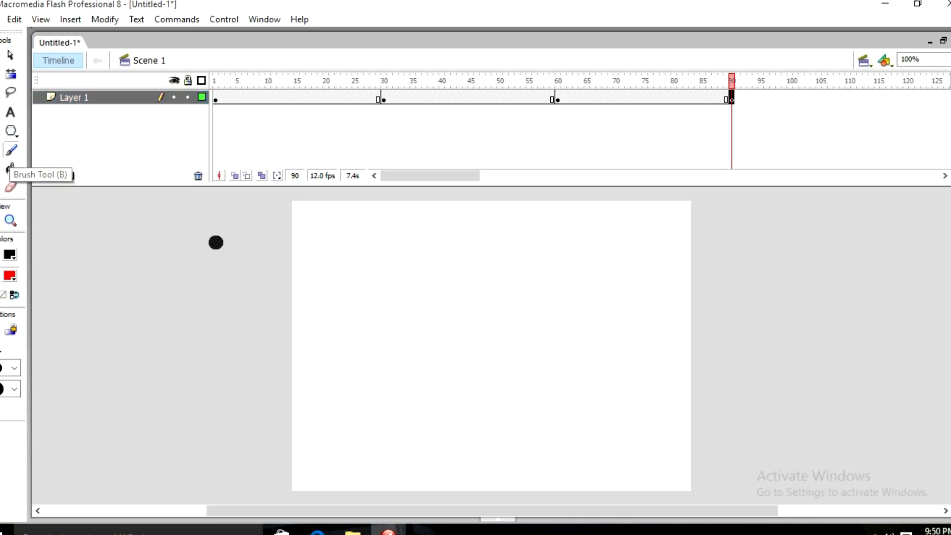
pyautogui.click(11, 278)
pyautogui.click(85, 339)
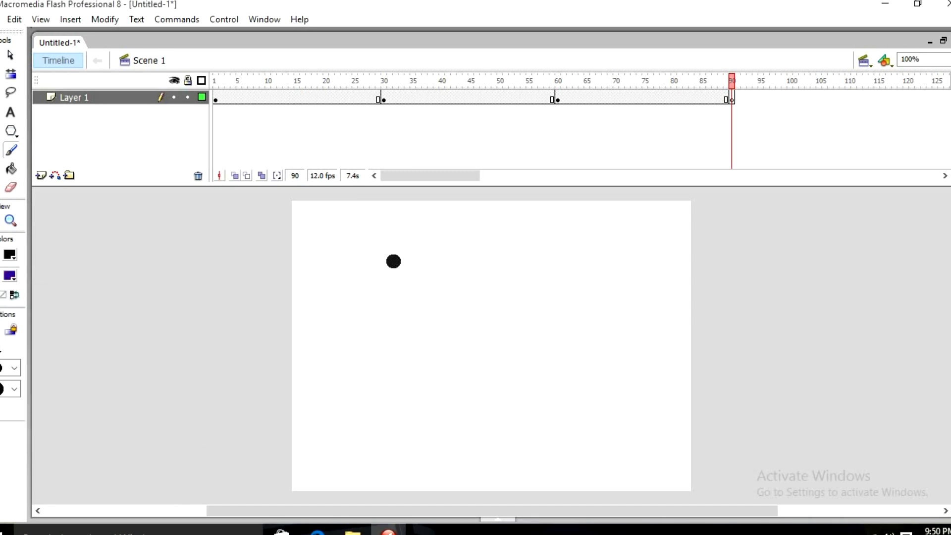
pyautogui.moveTo(359, 370)
pyautogui.mouseDown()
pyautogui.moveTo(349, 327)
pyautogui.moveTo(402, 294)
pyautogui.mouseUp()
pyautogui.moveTo(364, 343); pyautogui.dragTo(392, 335)
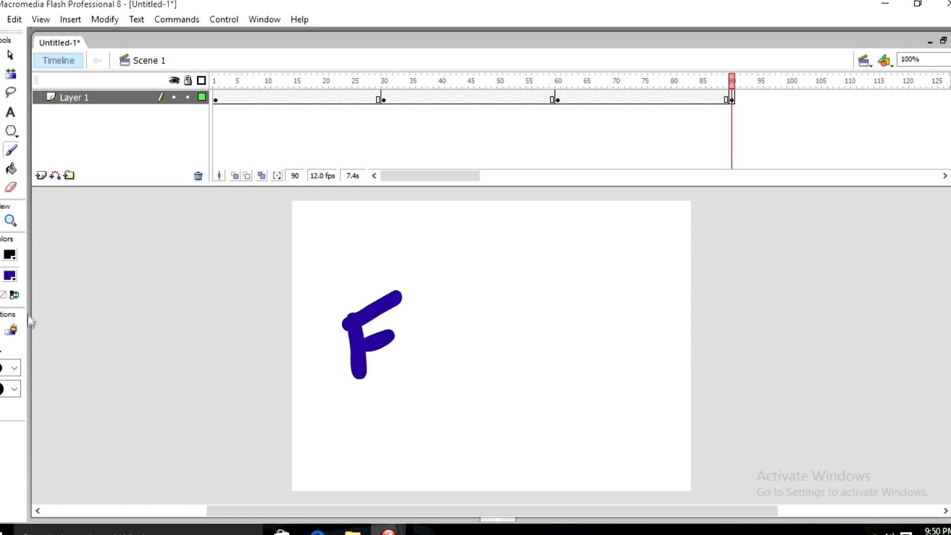
# Paint a red letter L with the brush directly after the F
pyautogui.click(9, 277)
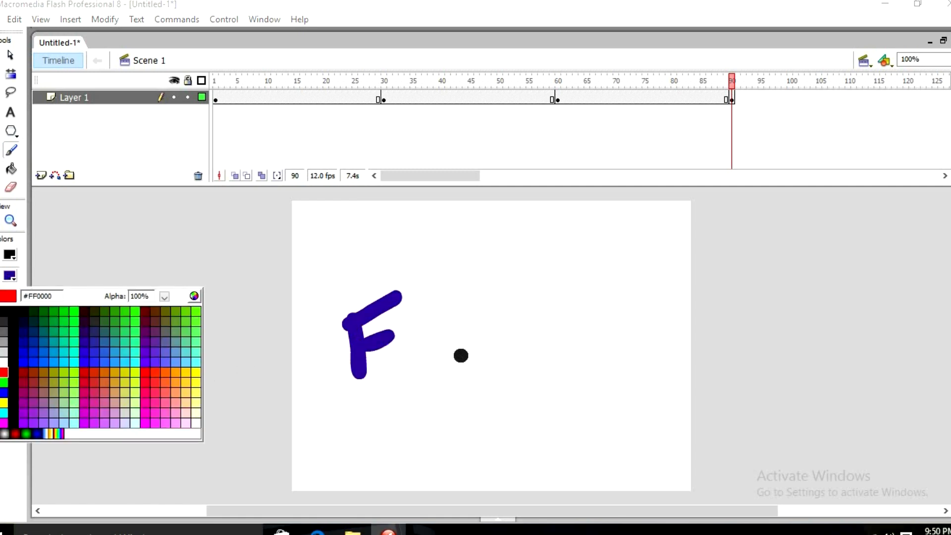
pyautogui.click(8, 366)
pyautogui.moveTo(412, 311); pyautogui.dragTo(459, 348)
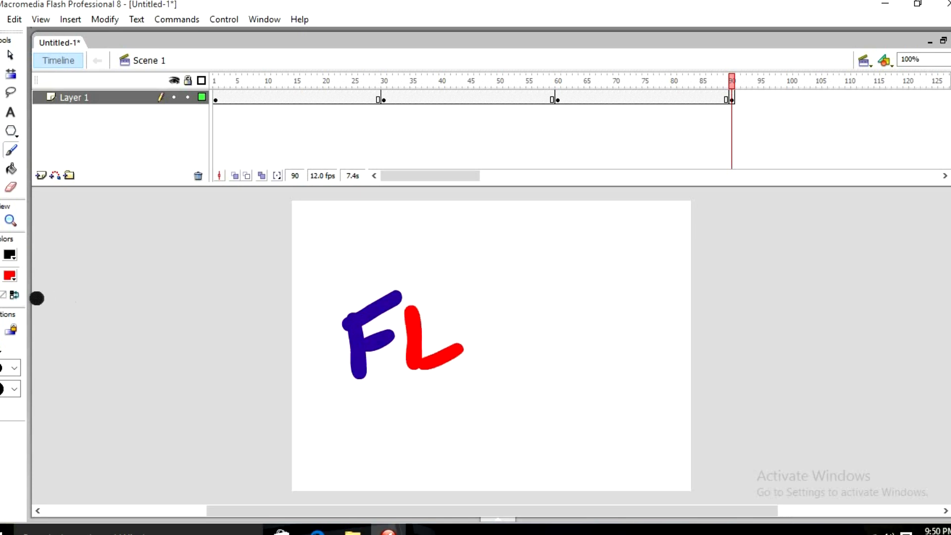
# Paint the letter A after the L using the rainbow gradient fill
pyautogui.click(14, 279)
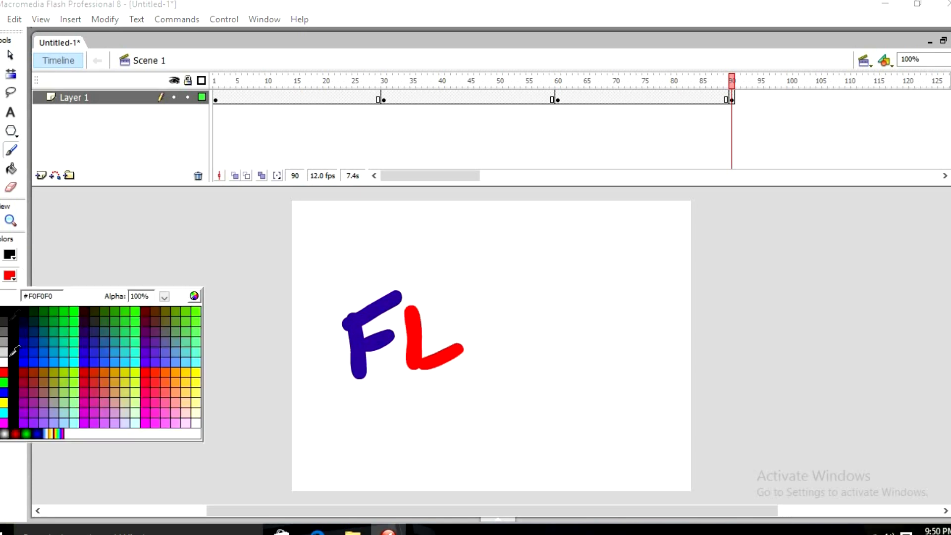
pyautogui.click(61, 433)
pyautogui.moveTo(473, 298); pyautogui.dragTo(473, 335)
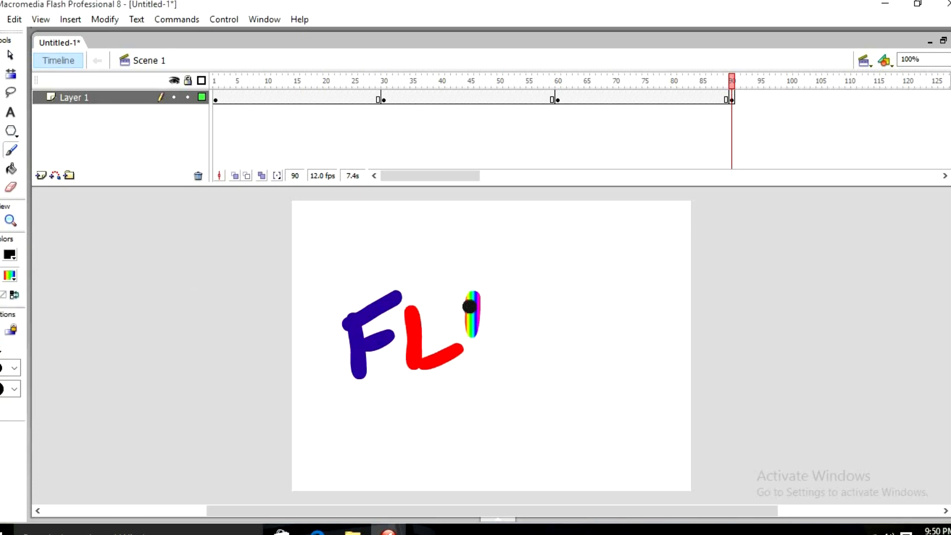
pyautogui.moveTo(485, 293)
pyautogui.mouseDown()
pyautogui.moveTo(512, 327)
pyautogui.moveTo(507, 313)
pyautogui.mouseUp()
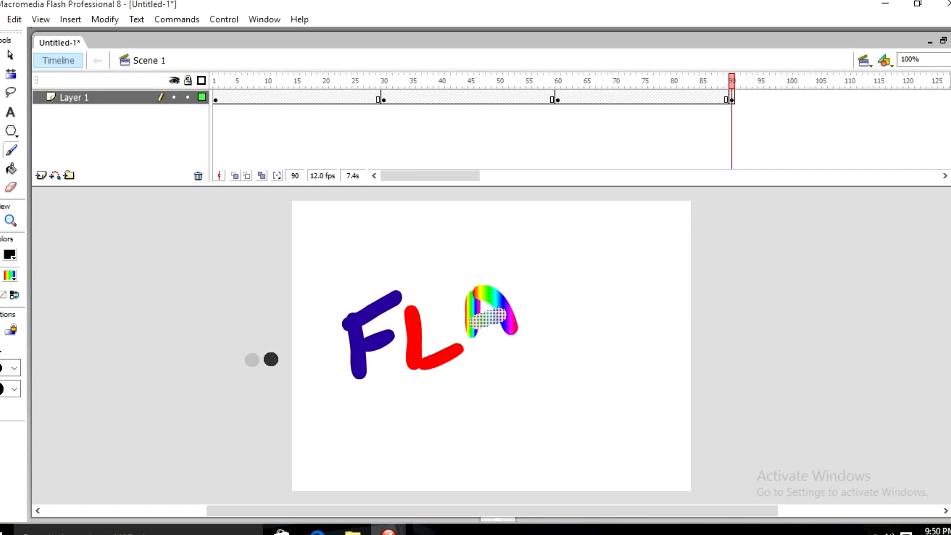
# Paint a dark green letter S with the brush after the A
pyautogui.click(14, 278)
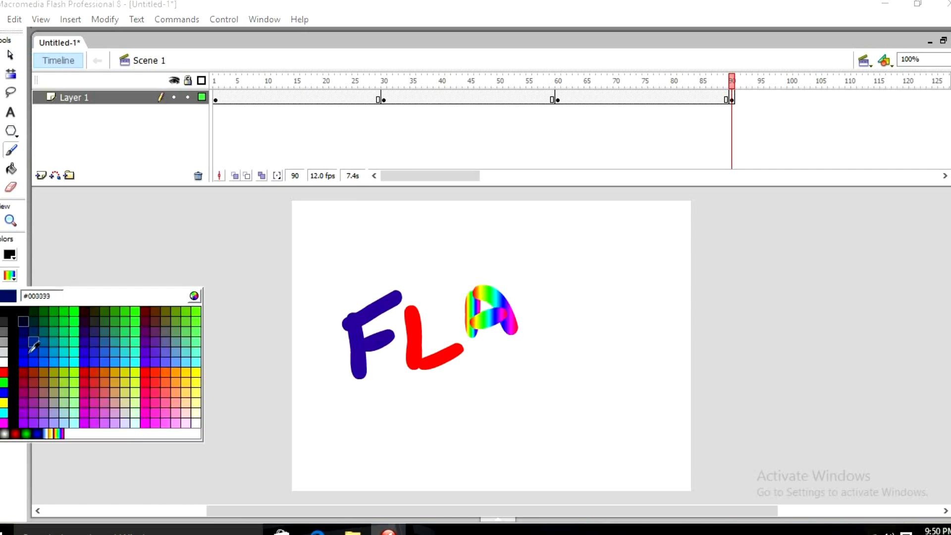
pyautogui.click(43, 321)
pyautogui.click(552, 283)
pyautogui.moveTo(530, 272)
pyautogui.mouseDown()
pyautogui.moveTo(523, 307)
pyautogui.moveTo(557, 324)
pyautogui.moveTo(567, 343)
pyautogui.moveTo(545, 350)
pyautogui.mouseUp()
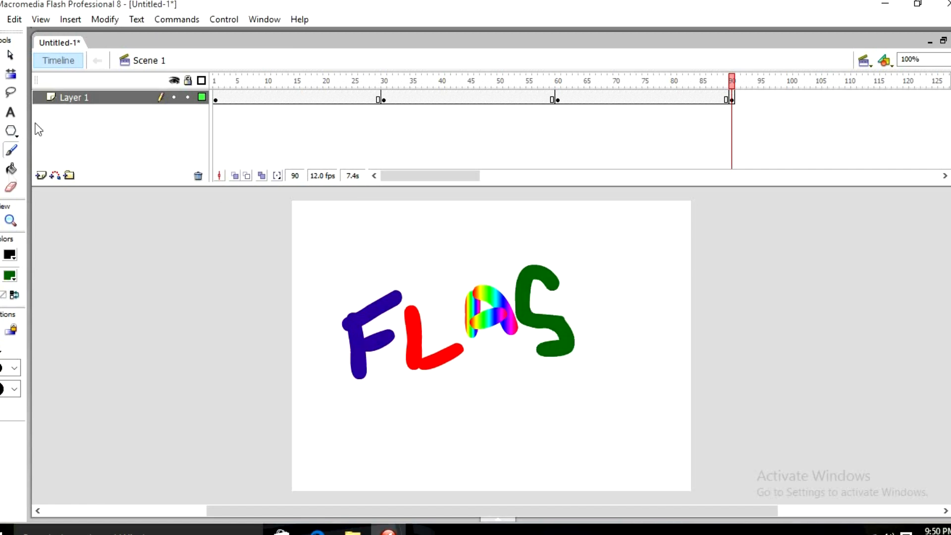
# Paint the letter H after the S using the blue-and-gold gradient fill, completing the word FLASH
pyautogui.click(15, 277)
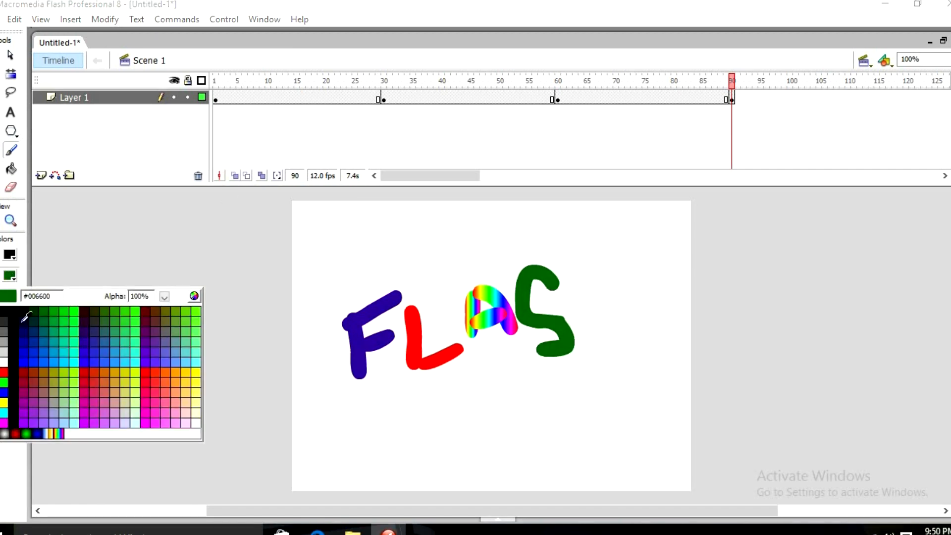
pyautogui.click(54, 434)
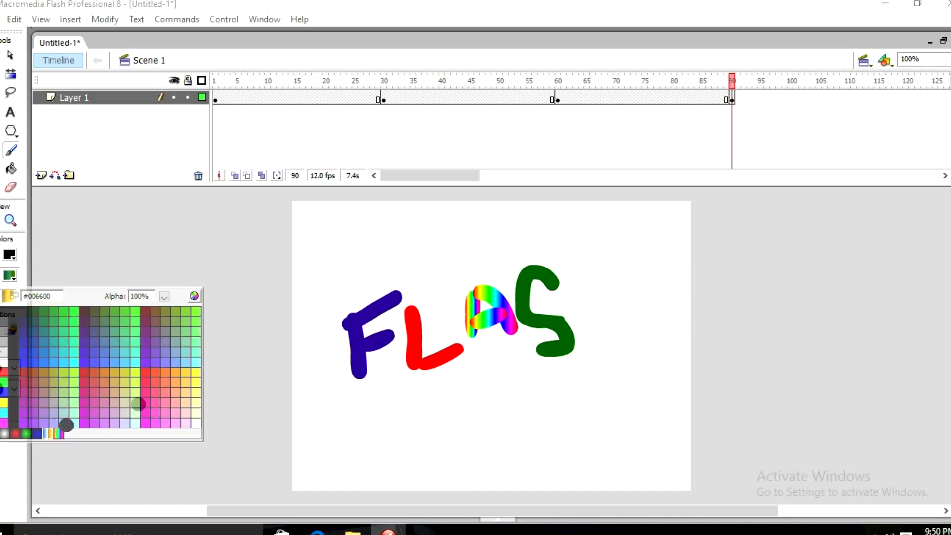
pyautogui.moveTo(569, 233); pyautogui.dragTo(602, 355)
pyautogui.moveTo(589, 298); pyautogui.dragTo(625, 280)
pyautogui.moveTo(613, 225); pyautogui.dragTo(632, 343)
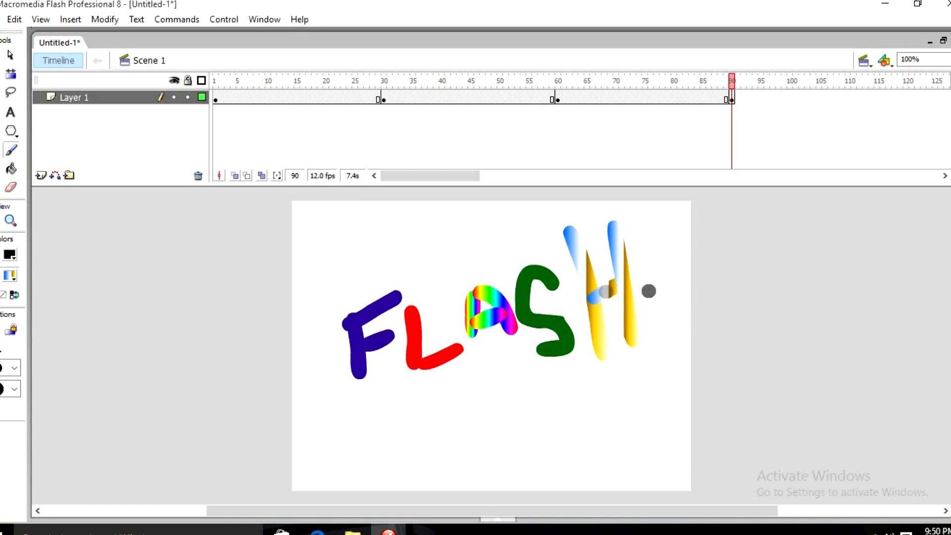
# Review the artwork on the keyframes at frames 1, 30, 60 and 90 of Layer 1
pyautogui.click(216, 100)
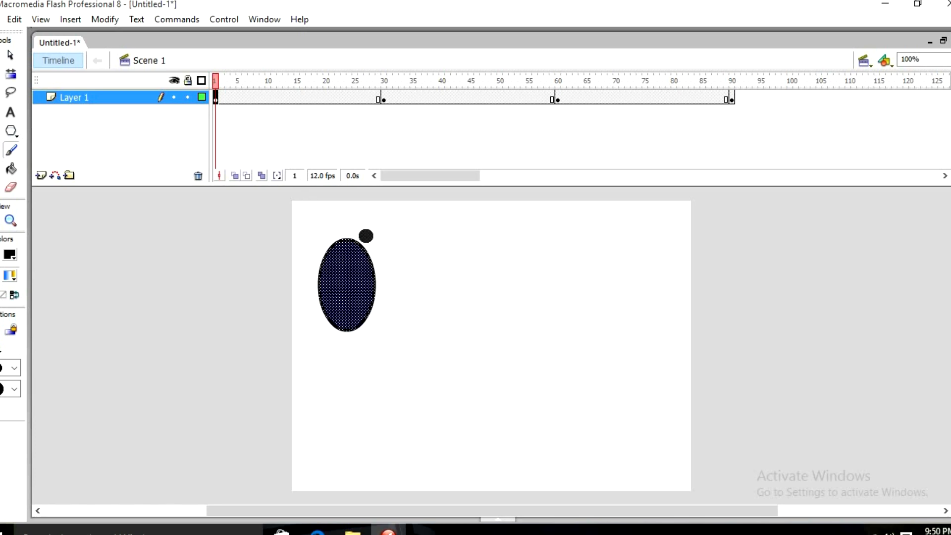
pyautogui.click(384, 99)
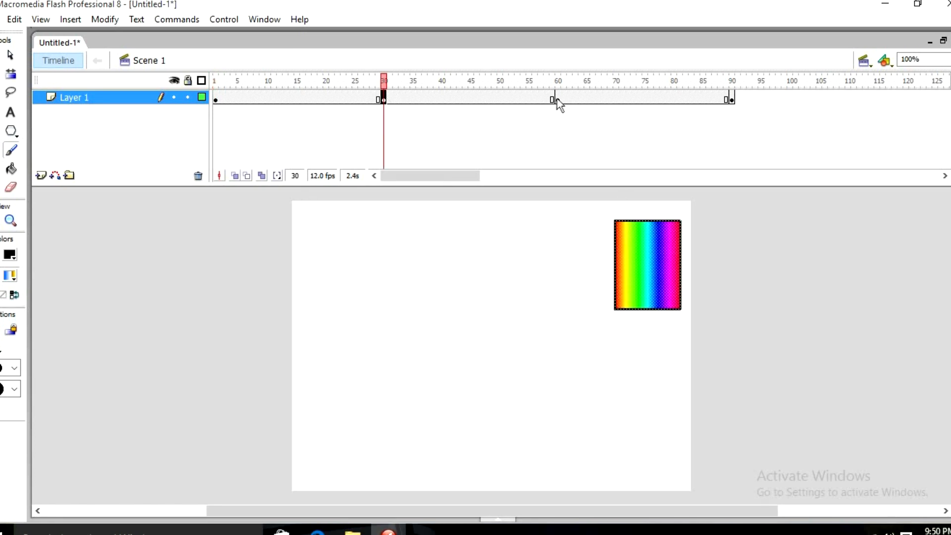
pyautogui.click(558, 100)
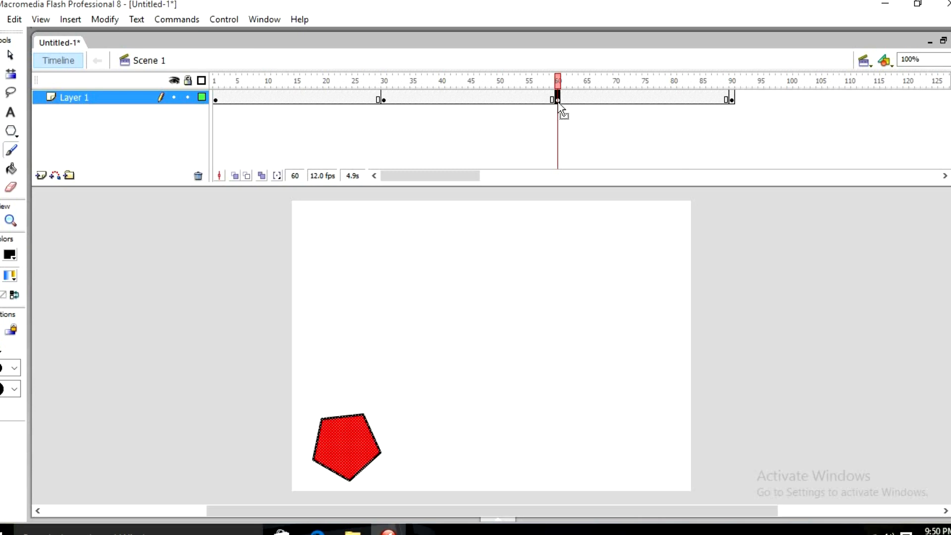
pyautogui.click(732, 101)
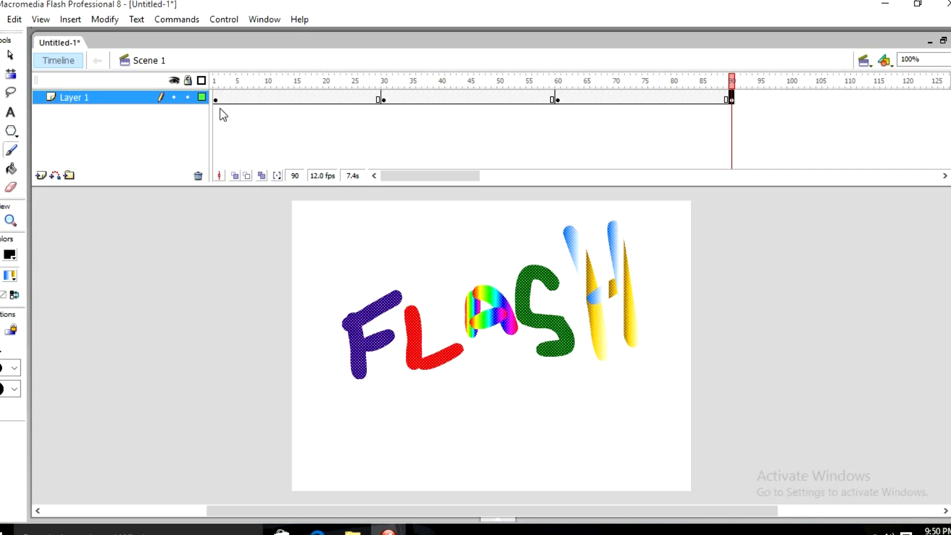
# Apply a Shape tween to all the frames of Layer 1, then deselect the frames and show the full stage
pyautogui.click(498, 519)
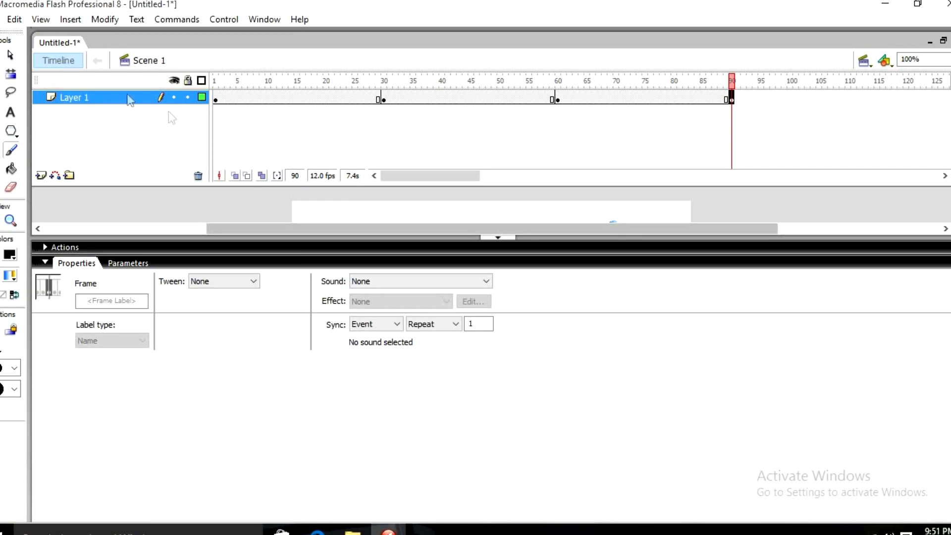
pyautogui.click(127, 98)
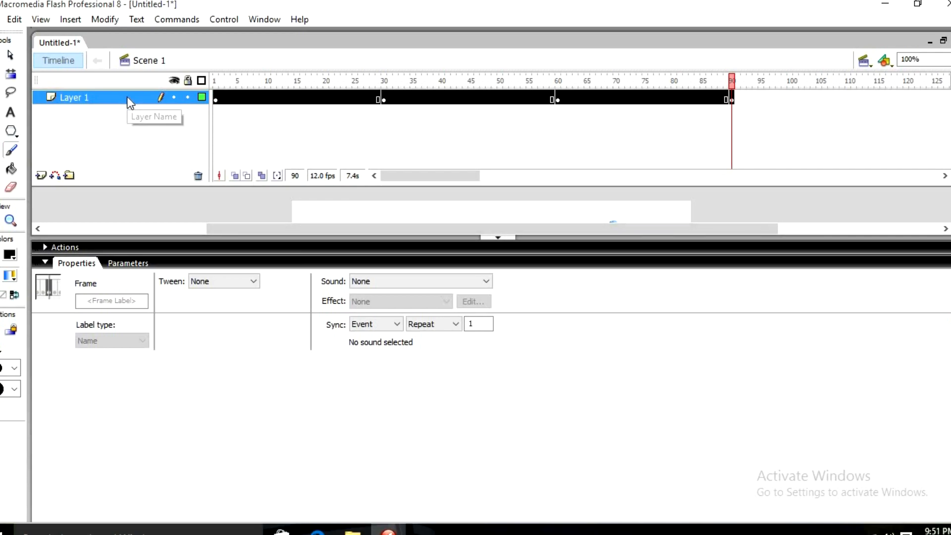
pyautogui.click(252, 281)
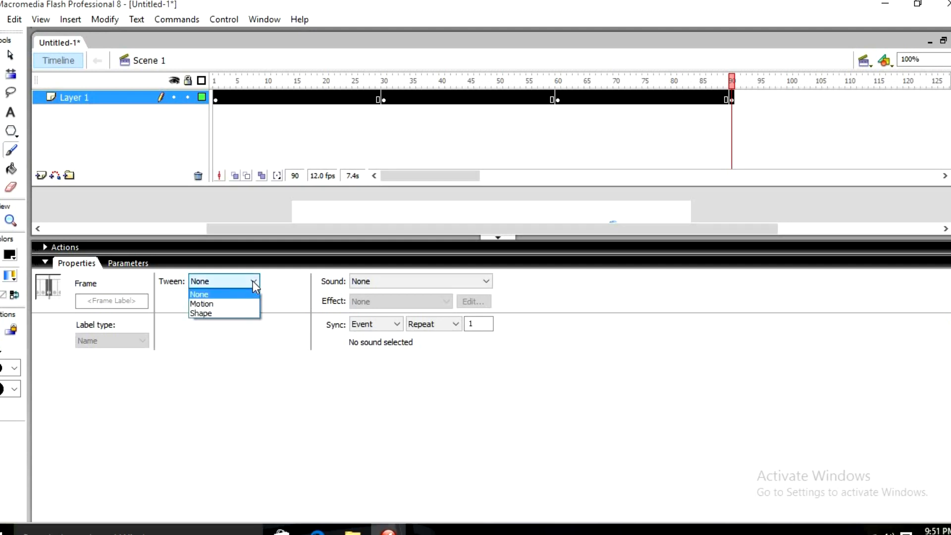
pyautogui.click(215, 313)
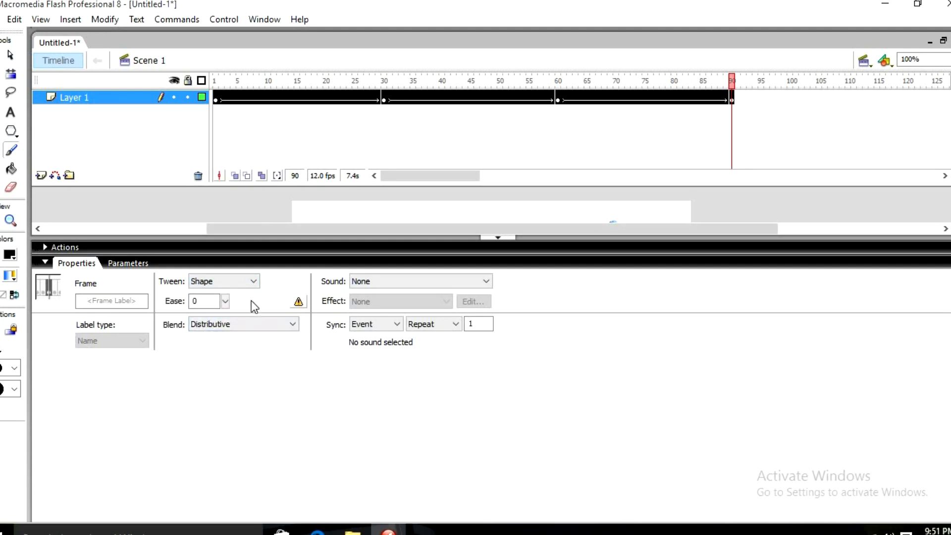
pyautogui.click(253, 282)
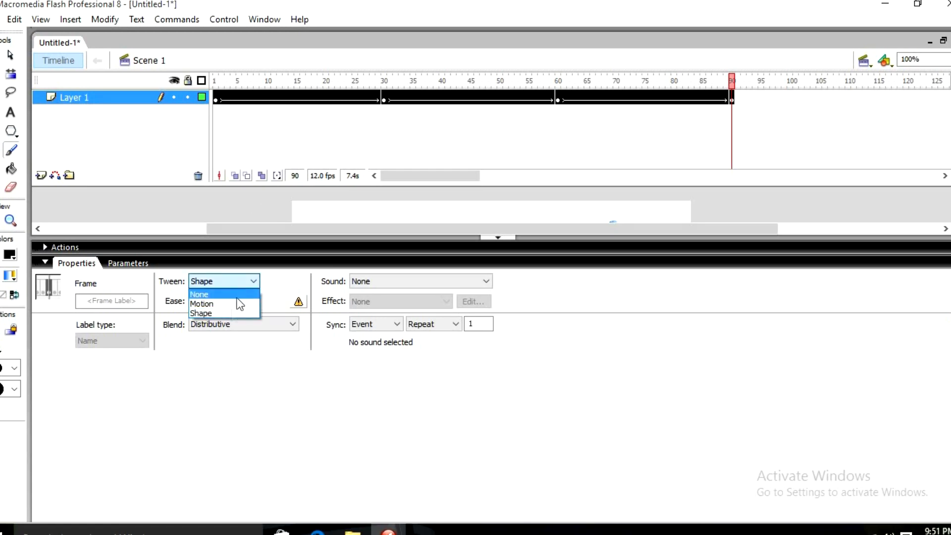
pyautogui.click(232, 314)
pyautogui.click(496, 238)
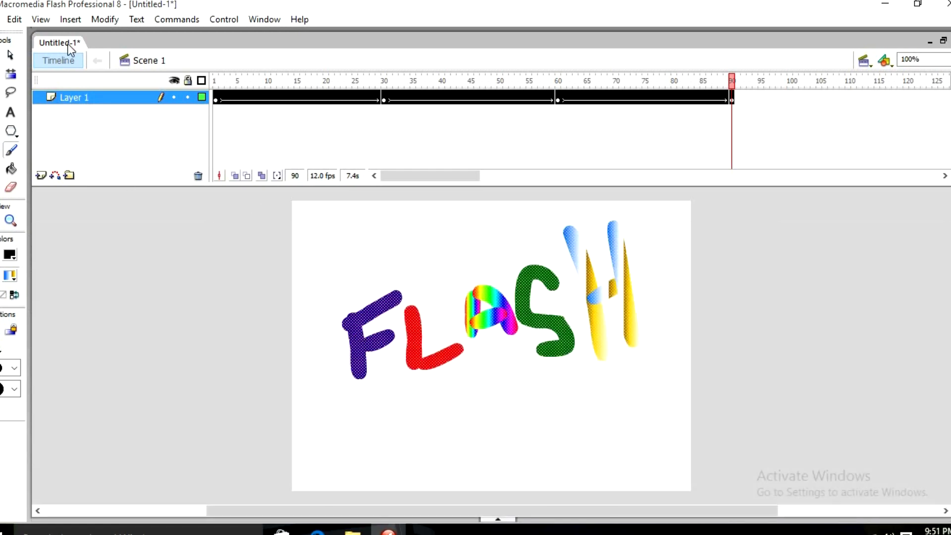
pyautogui.click(497, 517)
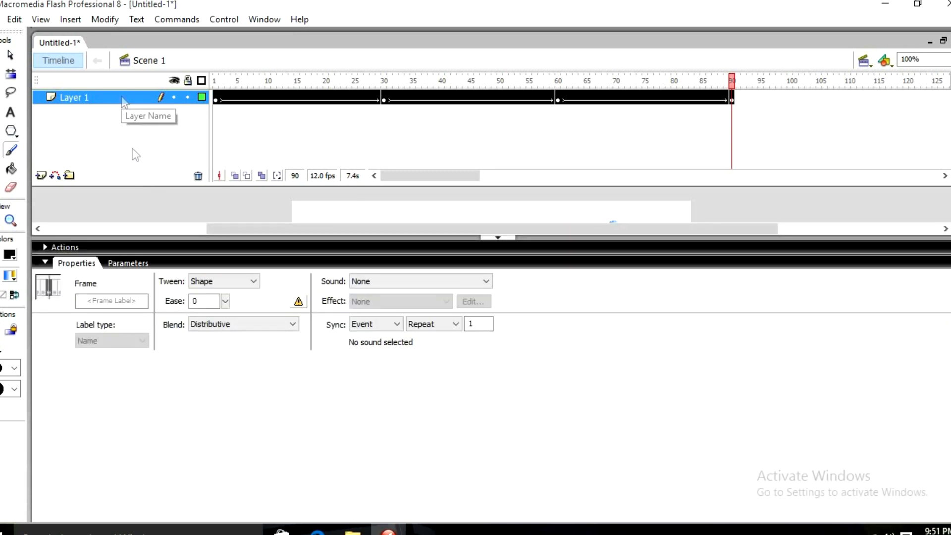
pyautogui.click(255, 281)
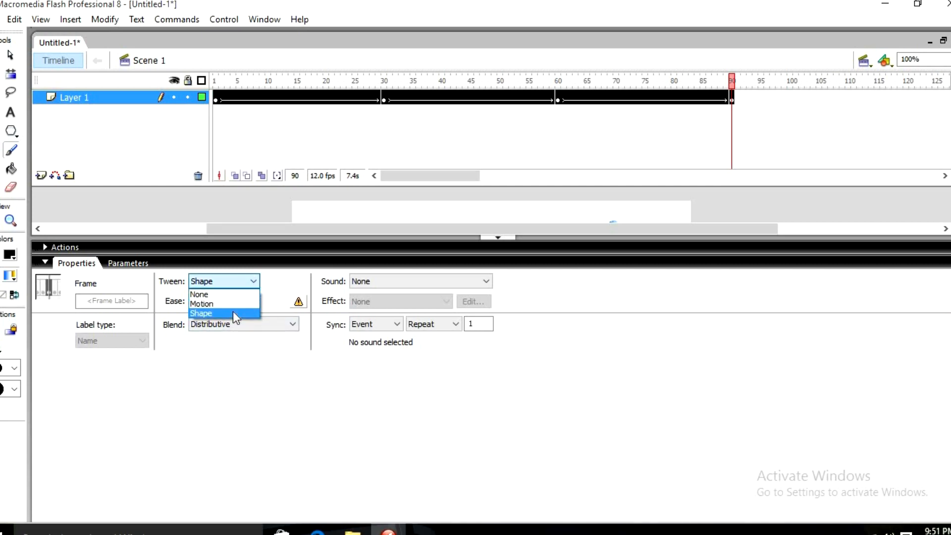
pyautogui.click(233, 312)
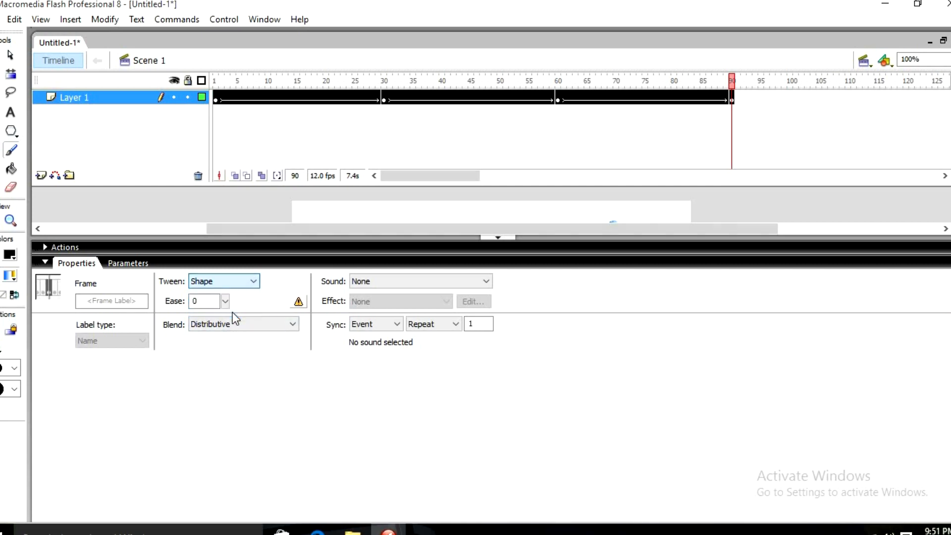
pyautogui.click(181, 143)
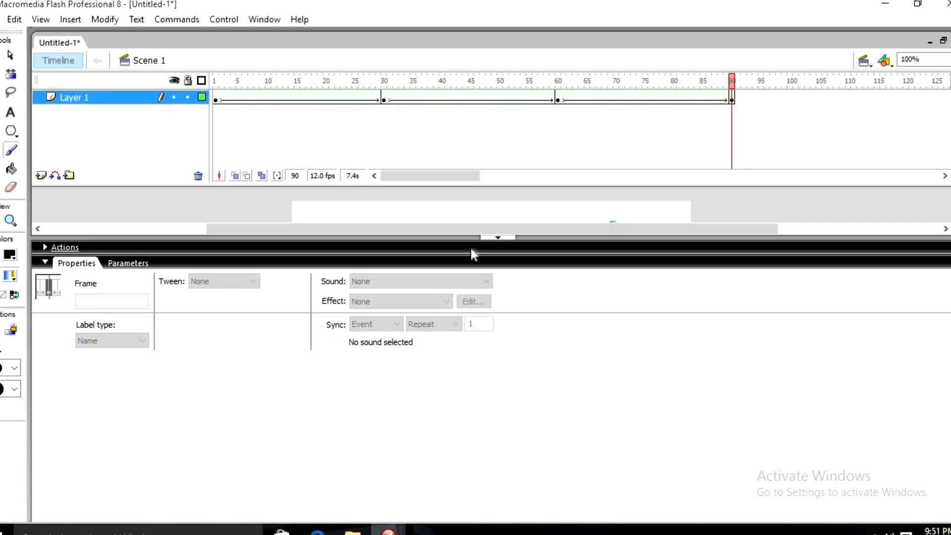
pyautogui.click(491, 238)
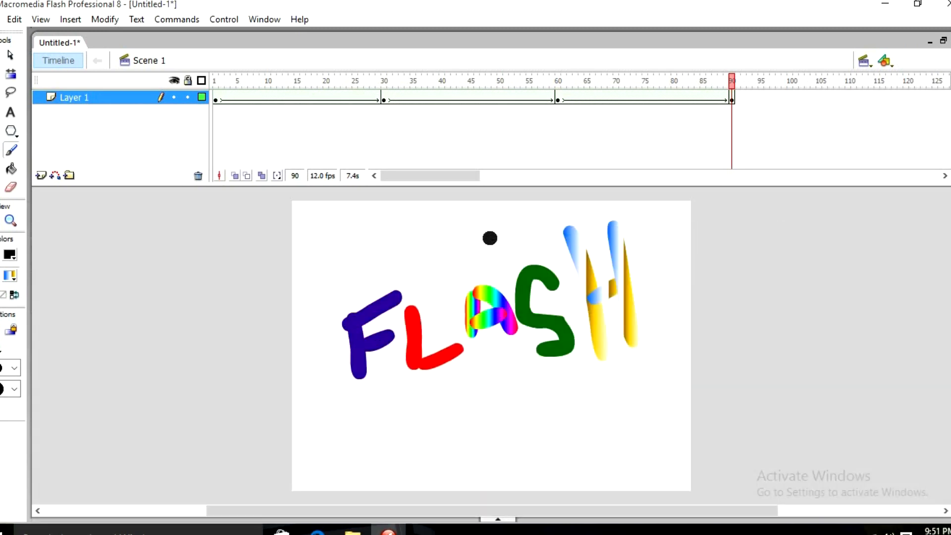
# Play the shape-tween animation from frame 1 to preview it
pyautogui.click(217, 101)
pyautogui.press('Return')
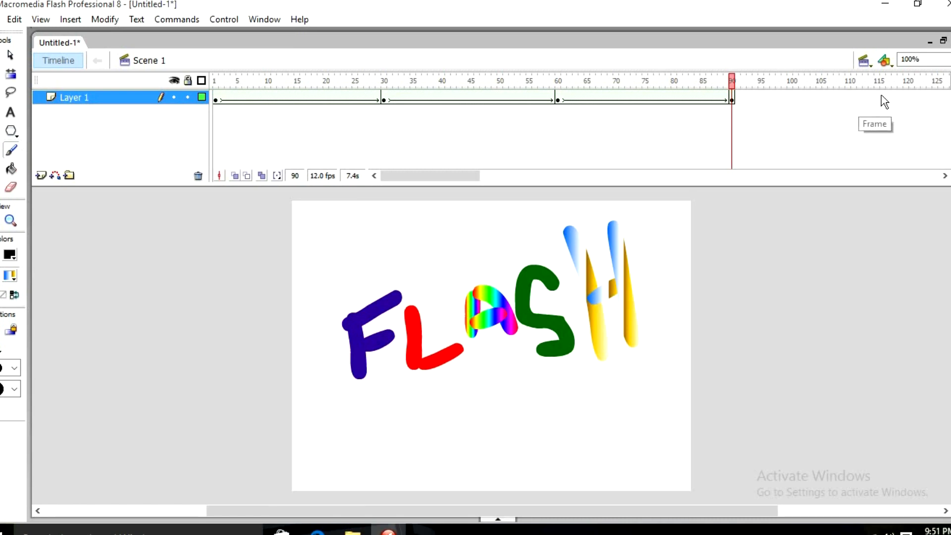
# Insert a blank keyframe at frame 120 and draw a blue-and-gold gradient circle in the stage's upper left area
pyautogui.click(906, 99)
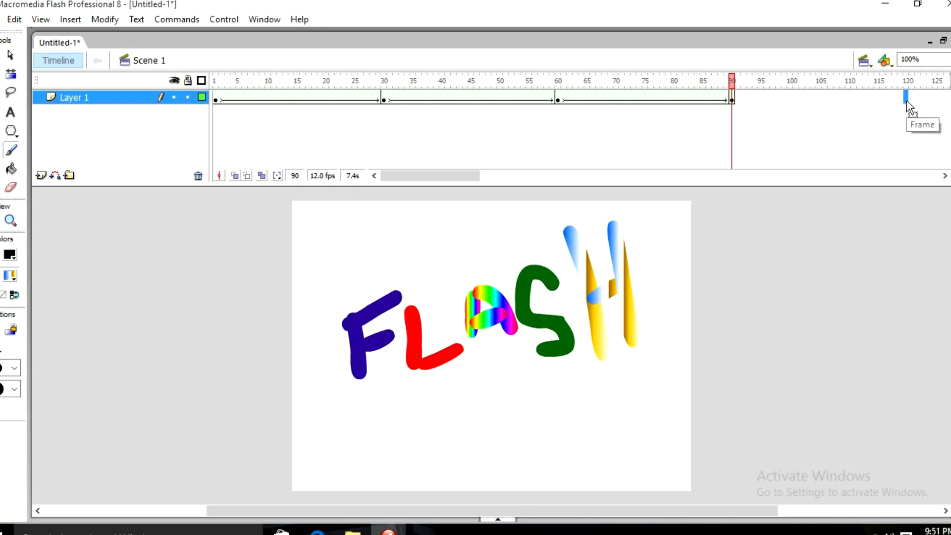
pyautogui.press('F7')
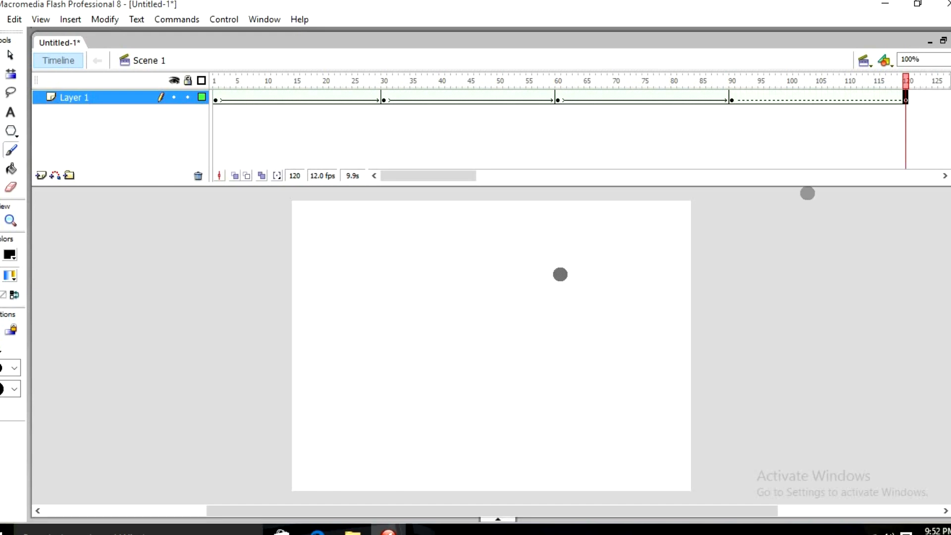
pyautogui.click(1, 131)
pyautogui.moveTo(316, 219)
pyautogui.mouseDown()
pyautogui.moveTo(321, 242)
pyautogui.moveTo(391, 285)
pyautogui.mouseUp()
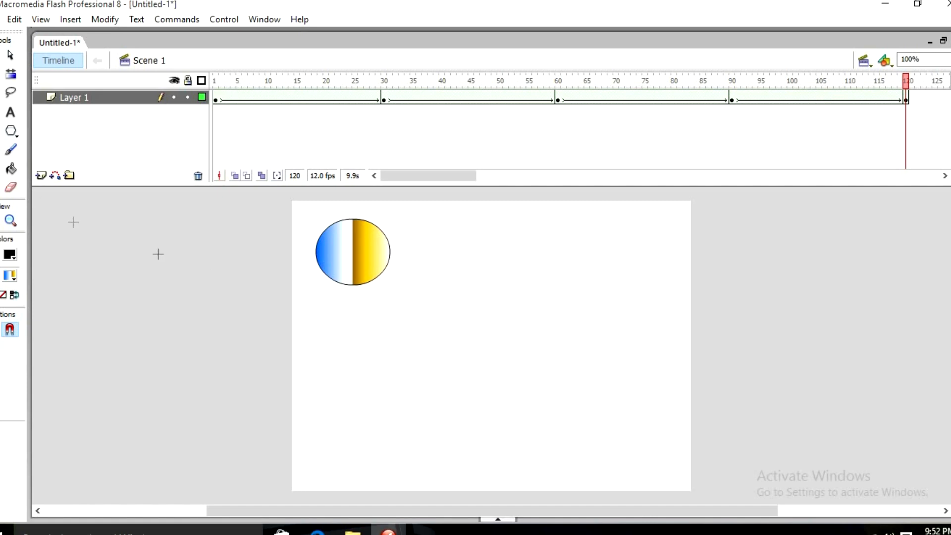
# Draw a pentagon in the stage's upper right area with the PolyStar tool and fill it with red
pyautogui.click(11, 131)
pyautogui.moveTo(551, 270); pyautogui.dragTo(552, 282)
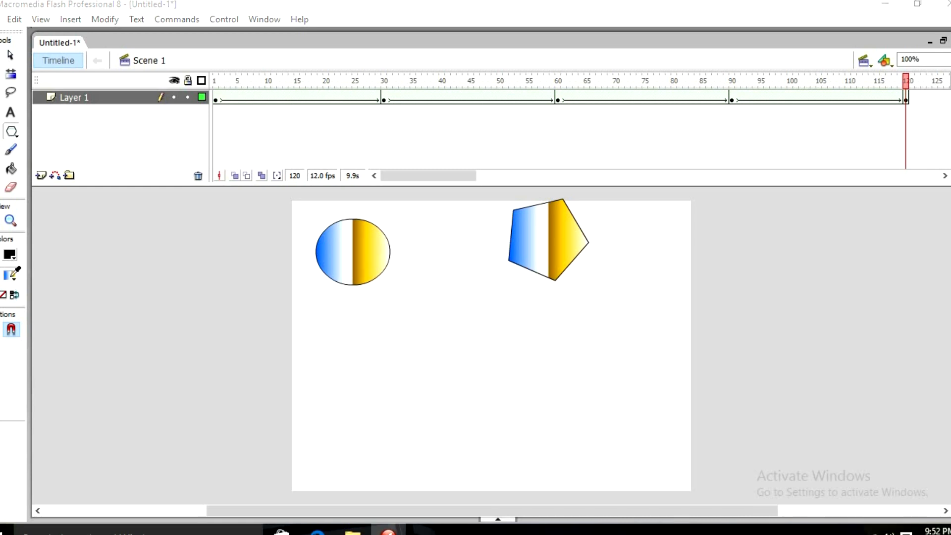
pyautogui.click(11, 276)
pyautogui.click(4, 371)
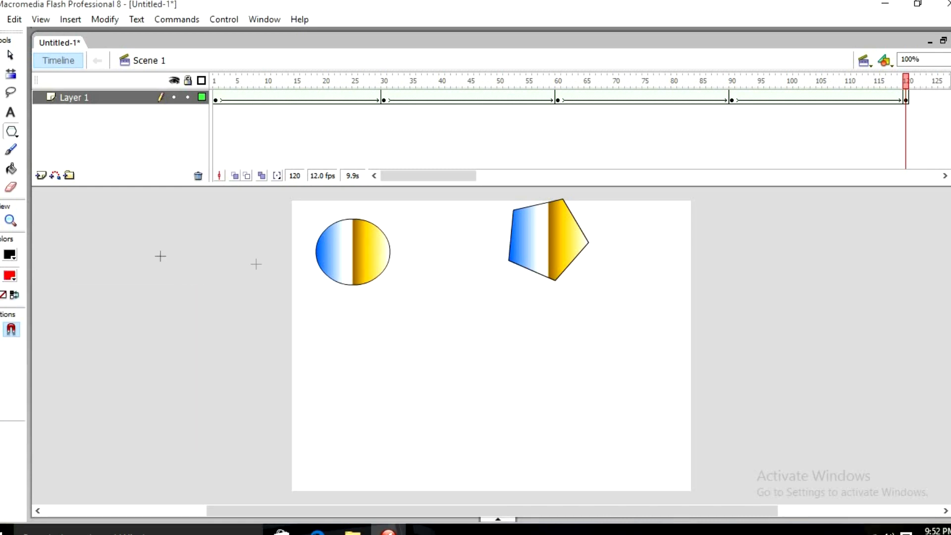
pyautogui.click(11, 168)
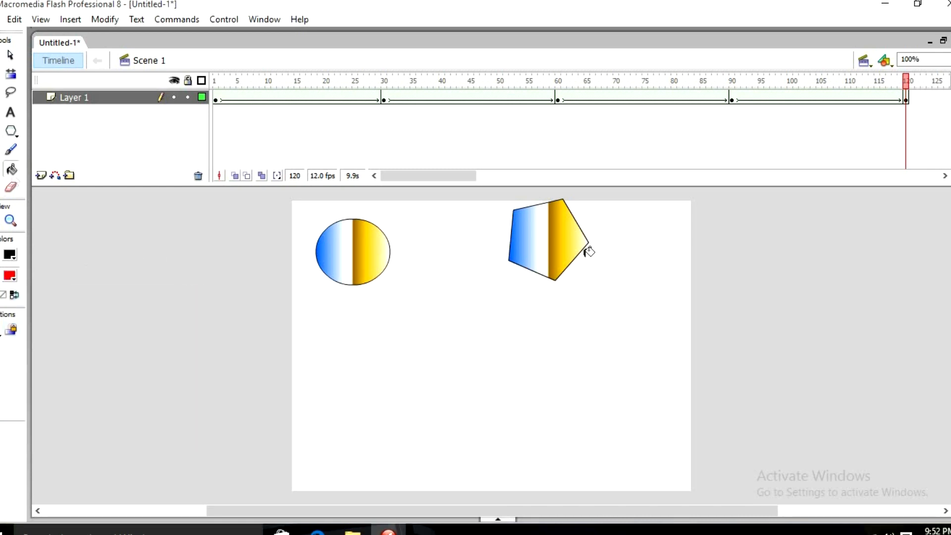
pyautogui.click(548, 254)
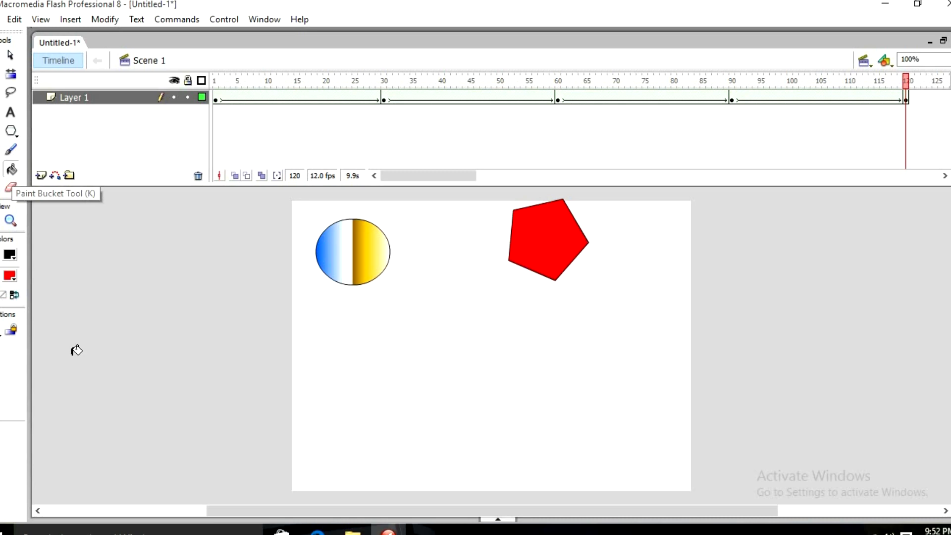
# Draw a wide rectangle along the stage's lower edge and fill it with the rainbow gradient
pyautogui.click(15, 140)
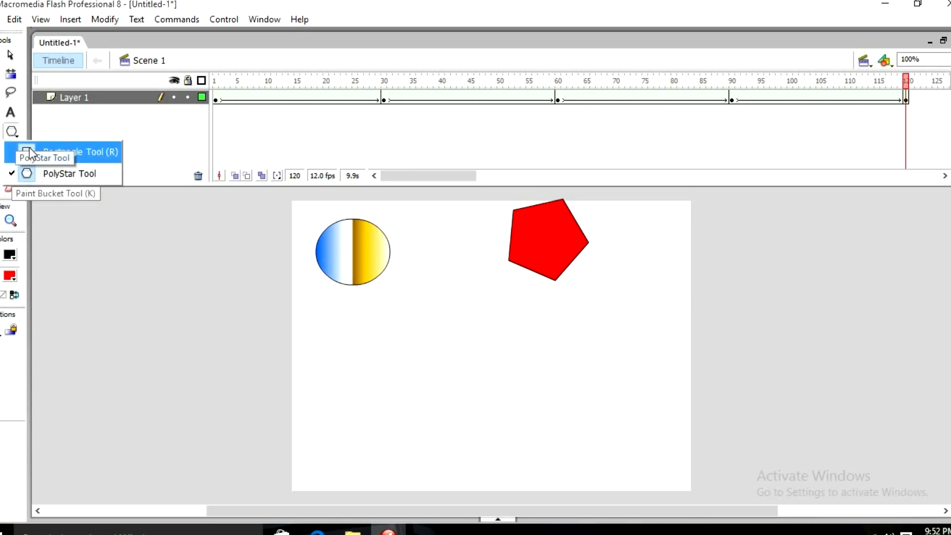
pyautogui.click(23, 152)
pyautogui.moveTo(392, 424); pyautogui.dragTo(630, 474)
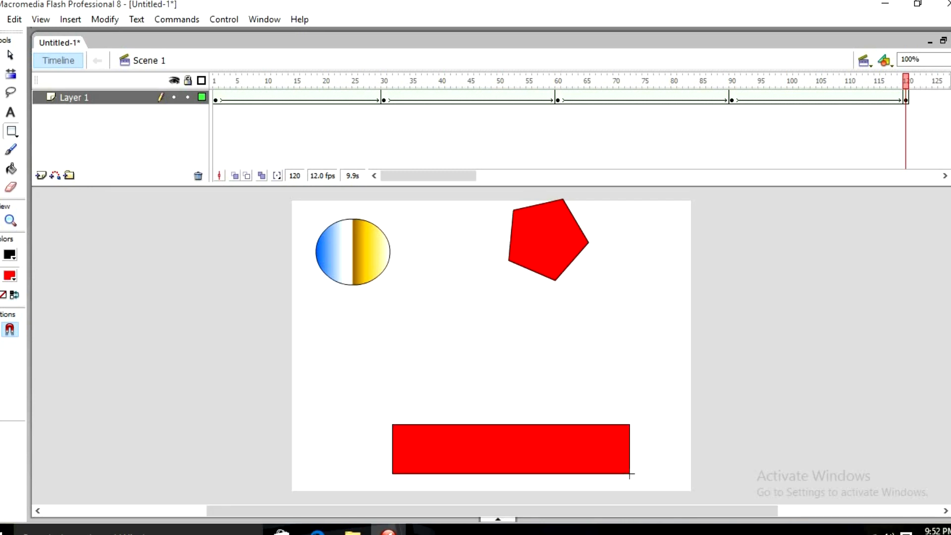
pyautogui.click(14, 281)
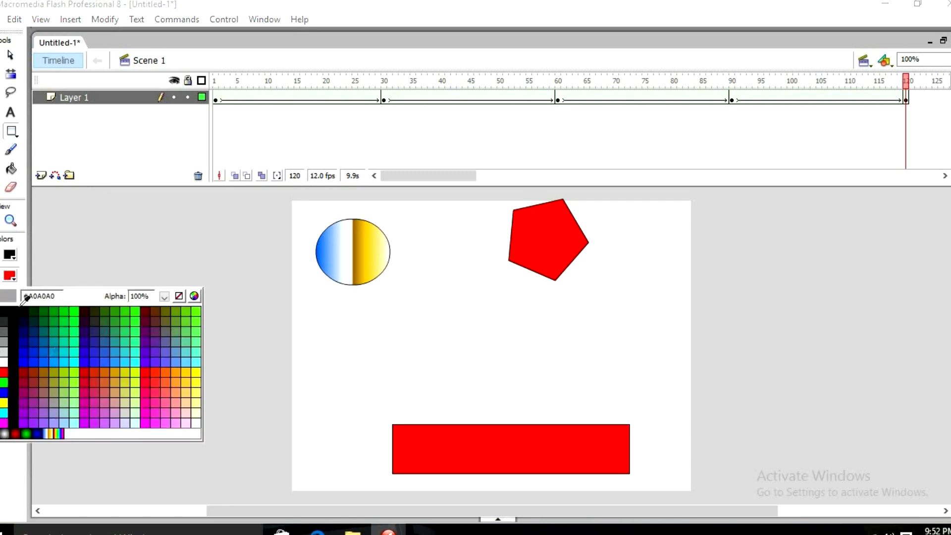
pyautogui.click(63, 432)
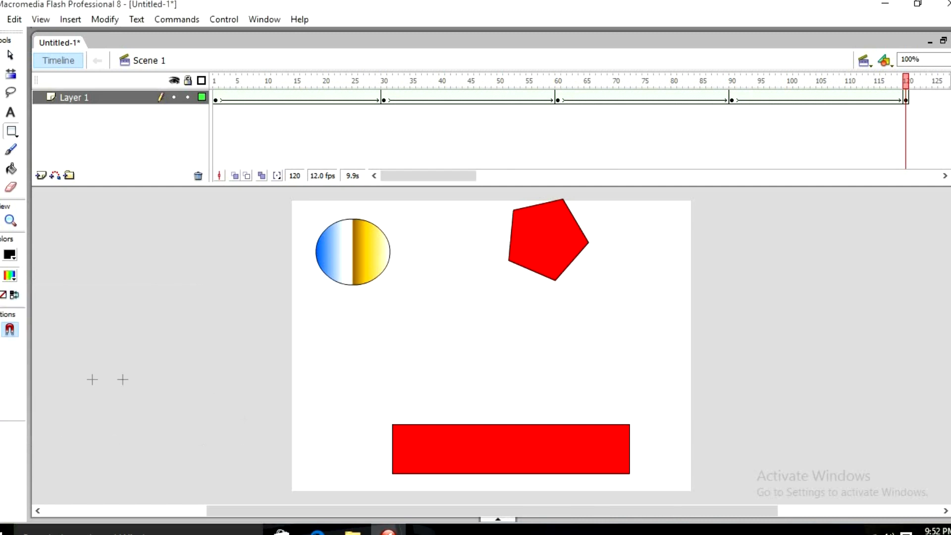
pyautogui.click(10, 171)
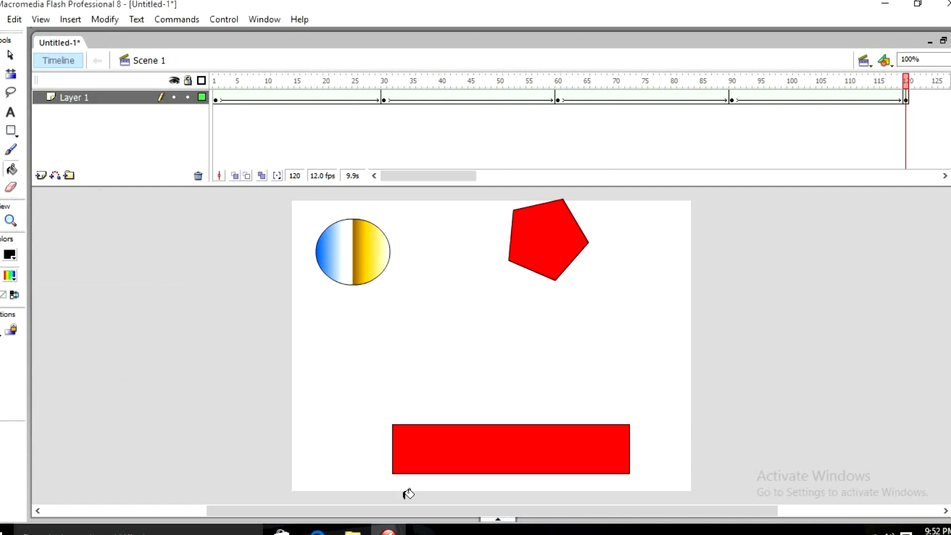
pyautogui.click(439, 450)
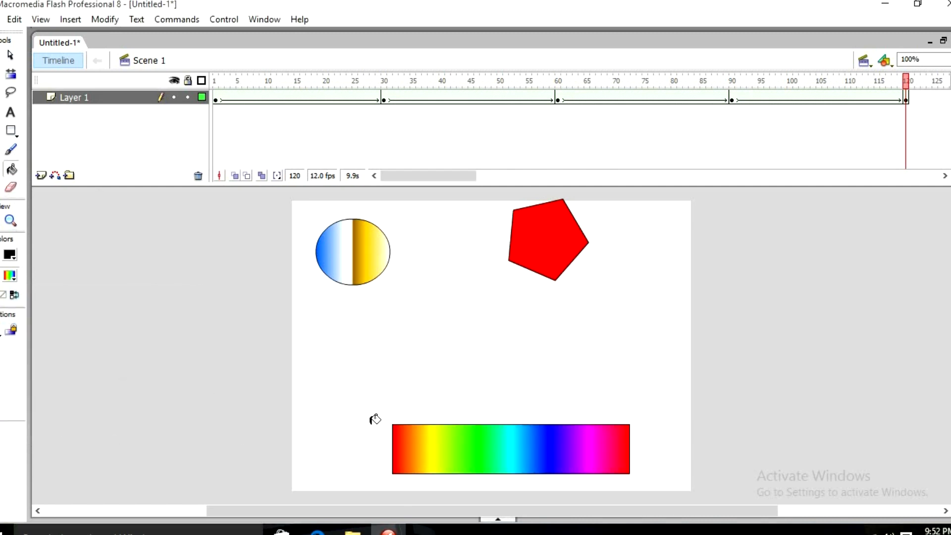
# Play the extended animation from frame 1 through frame 120, then minimize the program window
pyautogui.click(216, 101)
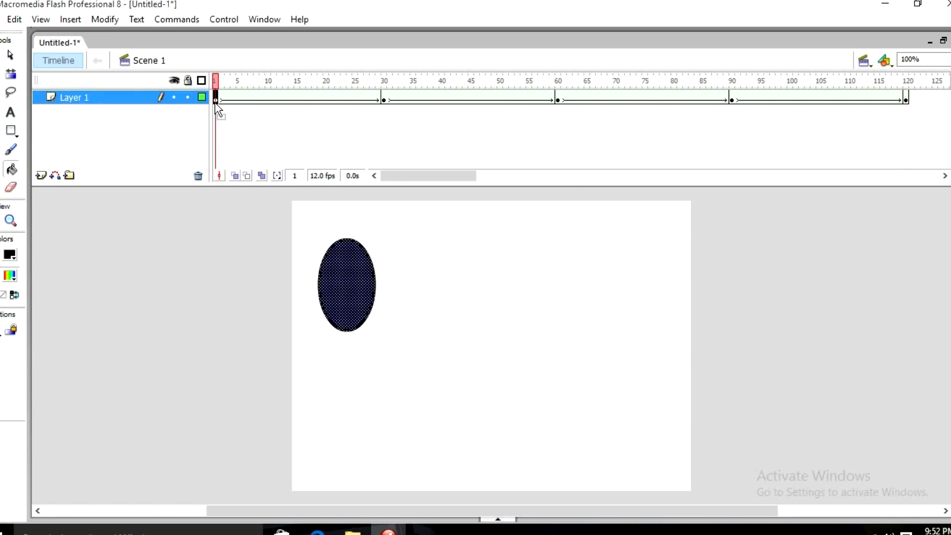
pyautogui.press('Return')
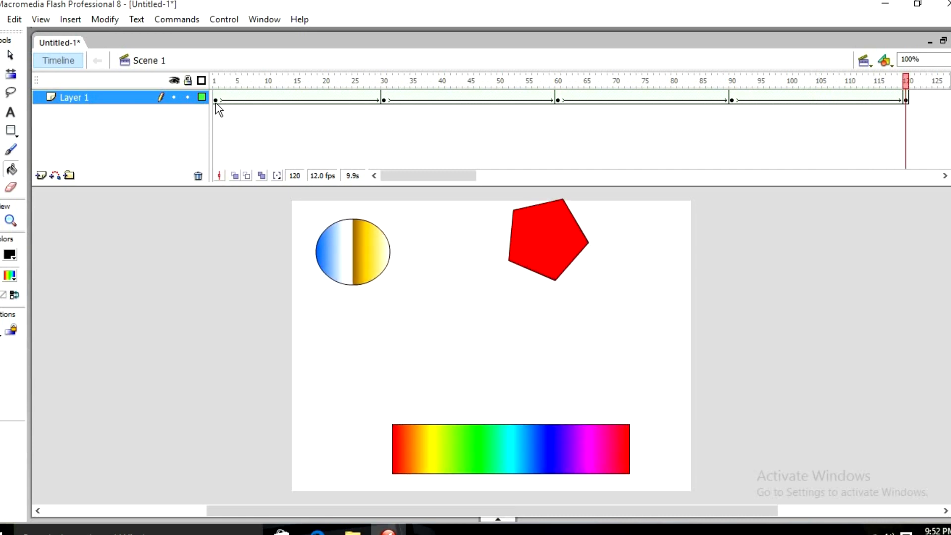
pyautogui.click(886, 4)
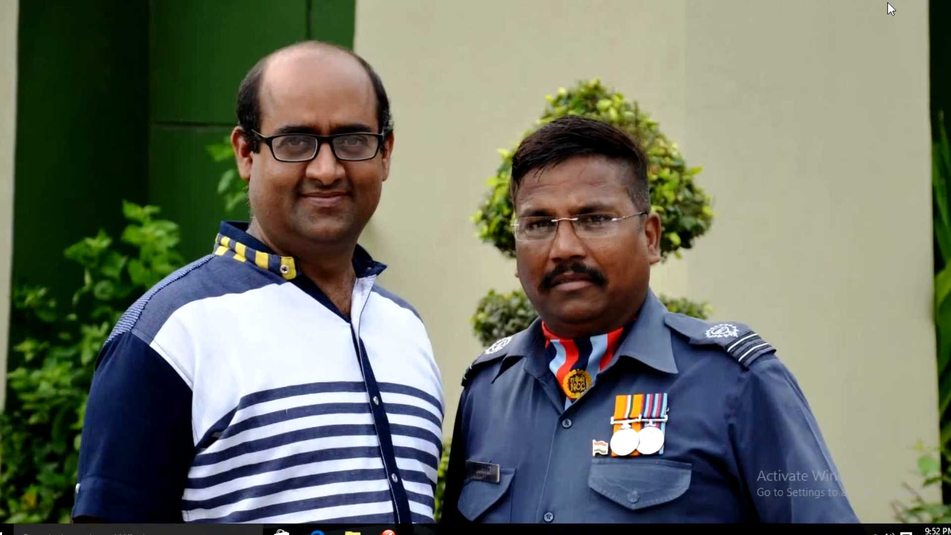